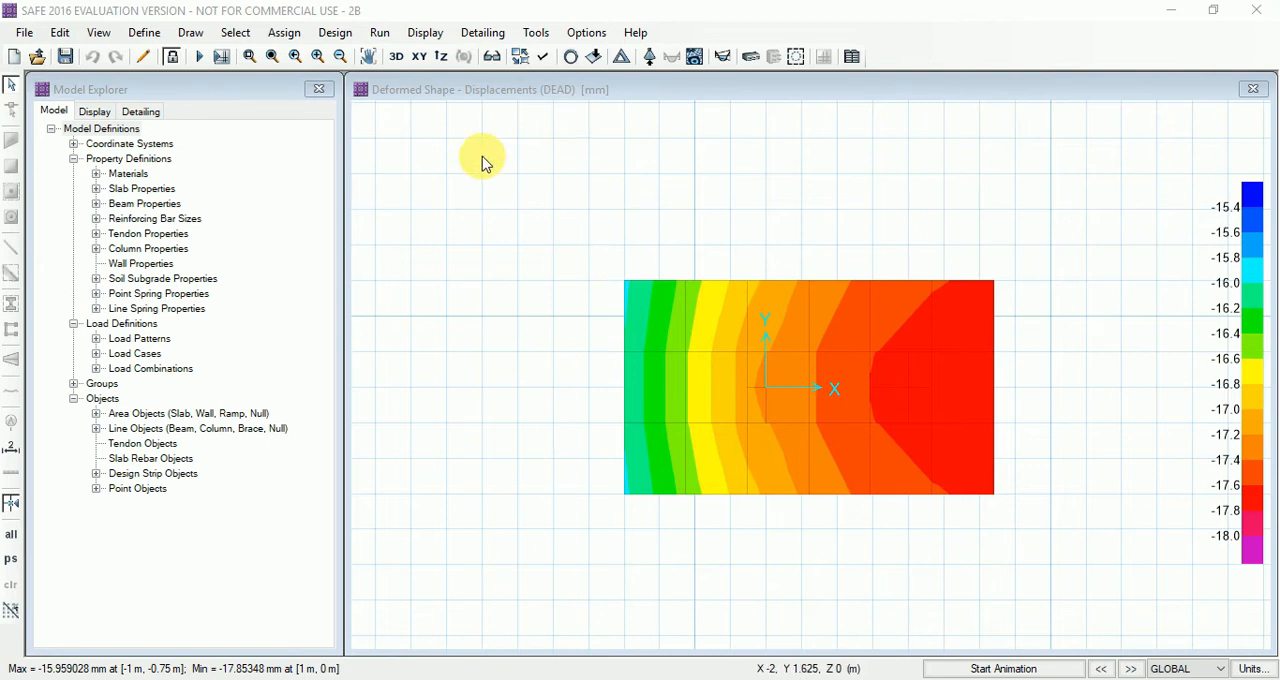
Display the punching shear design ratios for the footing's two columns
click(423, 34)
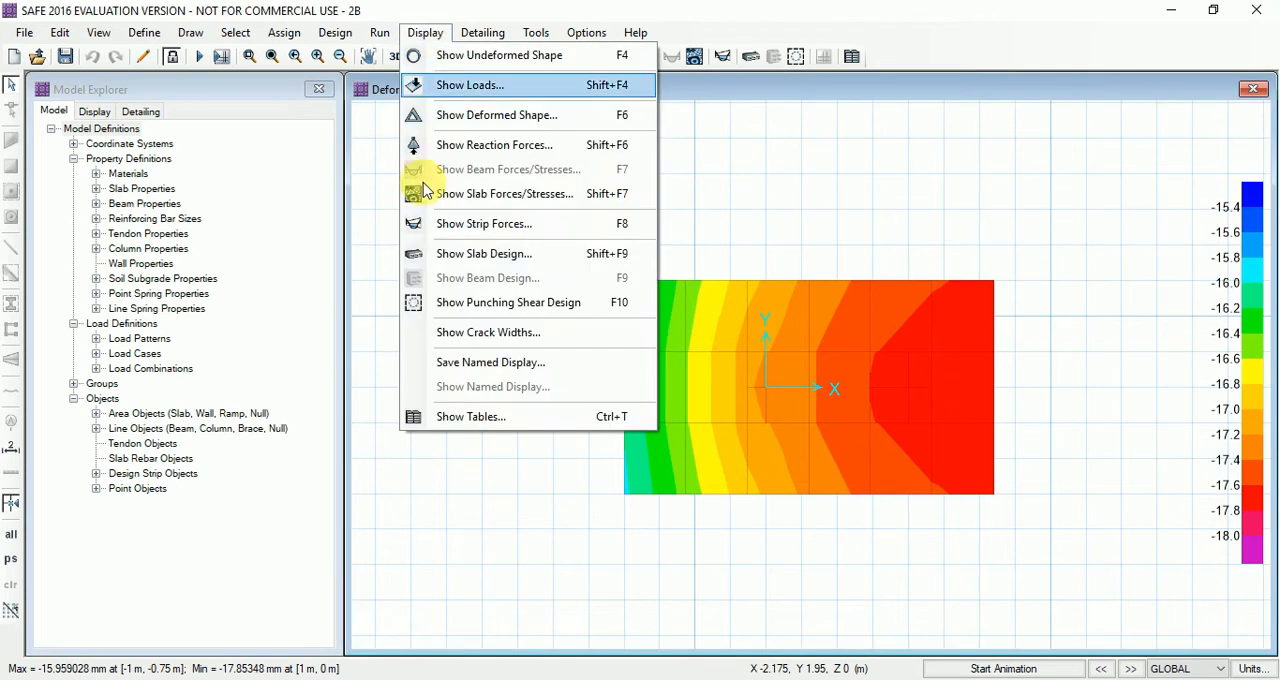
click(577, 308)
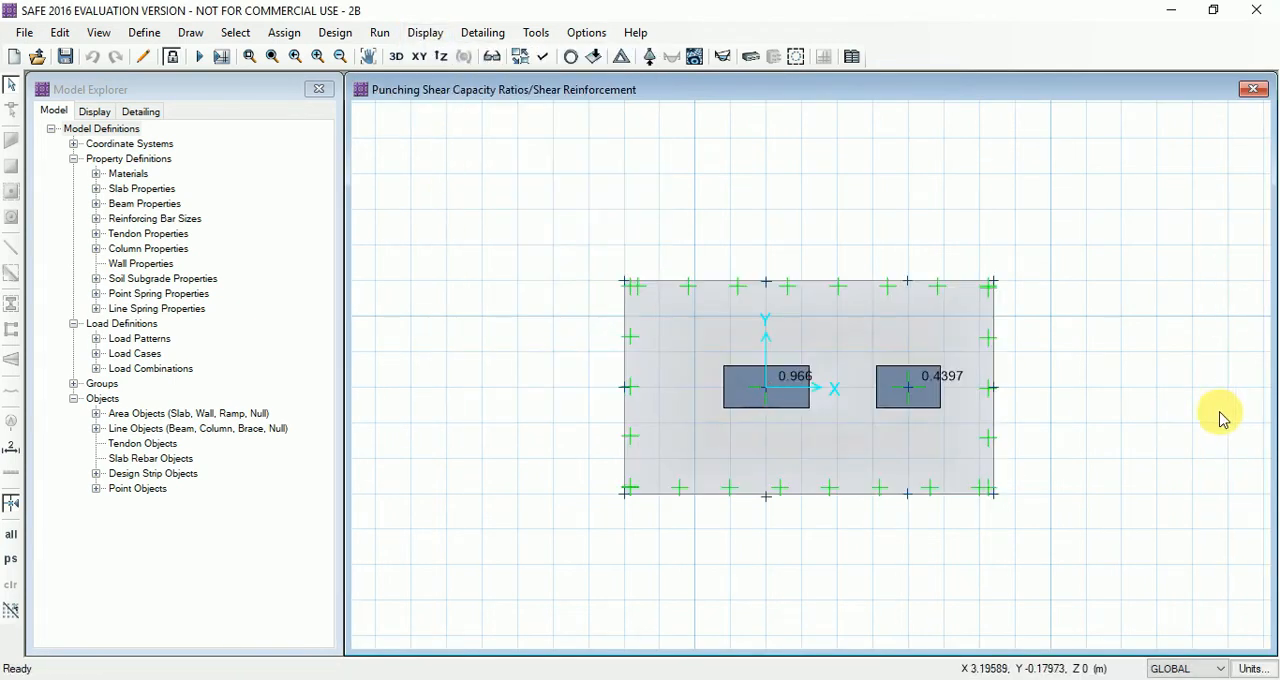
scroll(877, 377, up, 1)
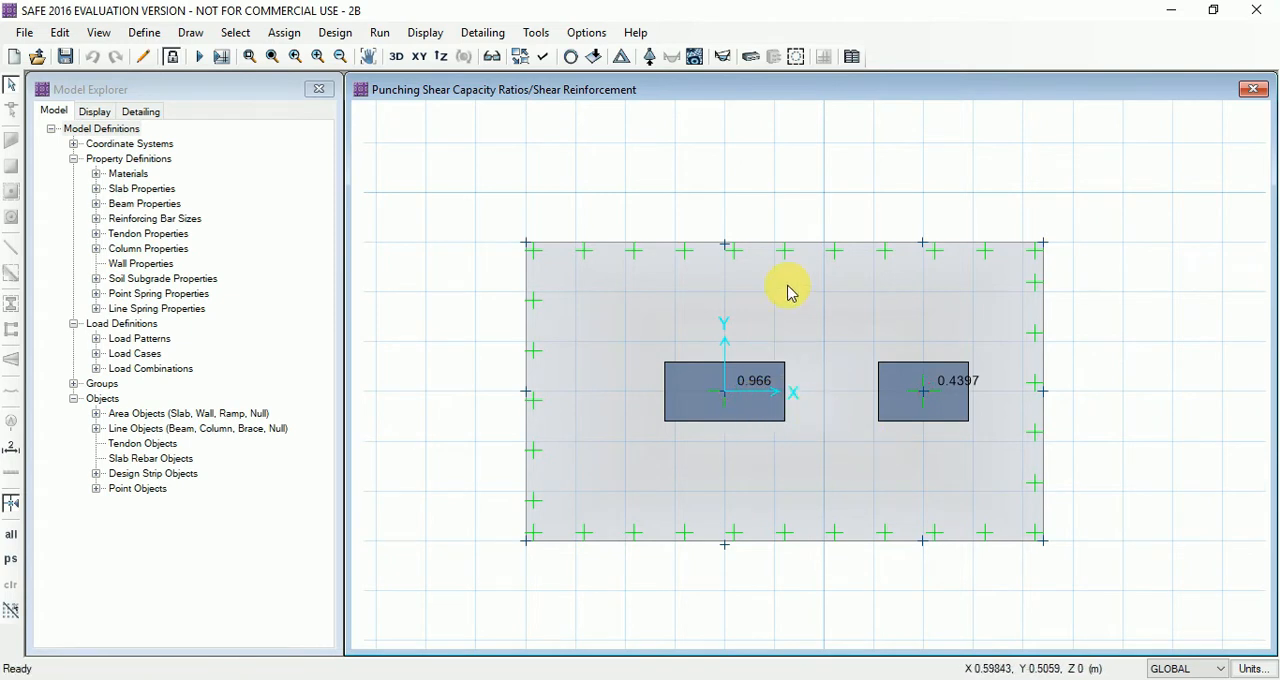
Display the footing's deformed shape contours for the load combination DL+LL with automatic scaling
click(424, 33)
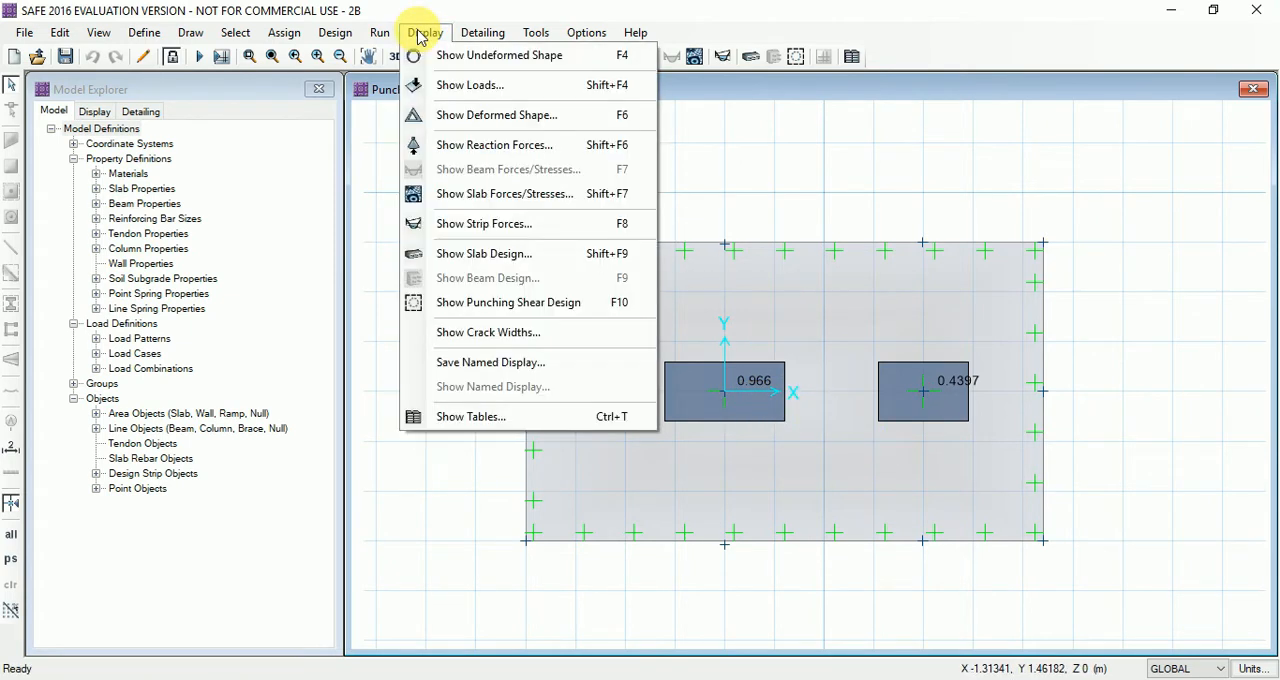
click(502, 116)
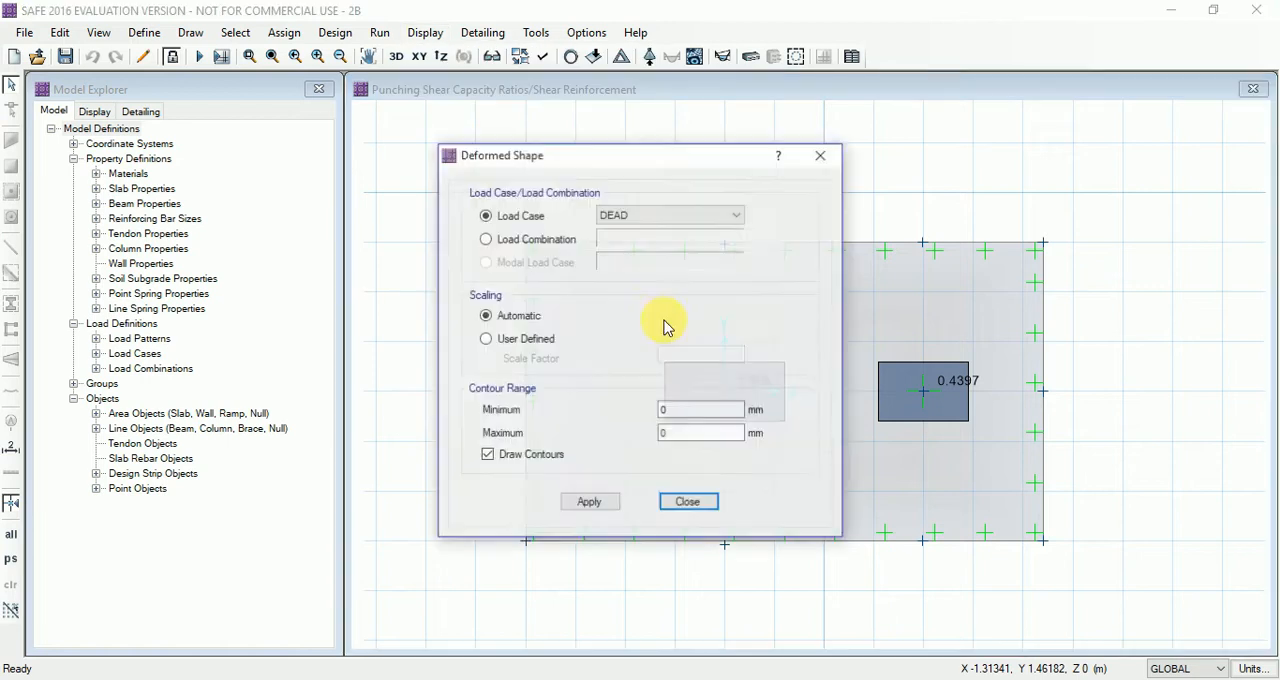
click(498, 239)
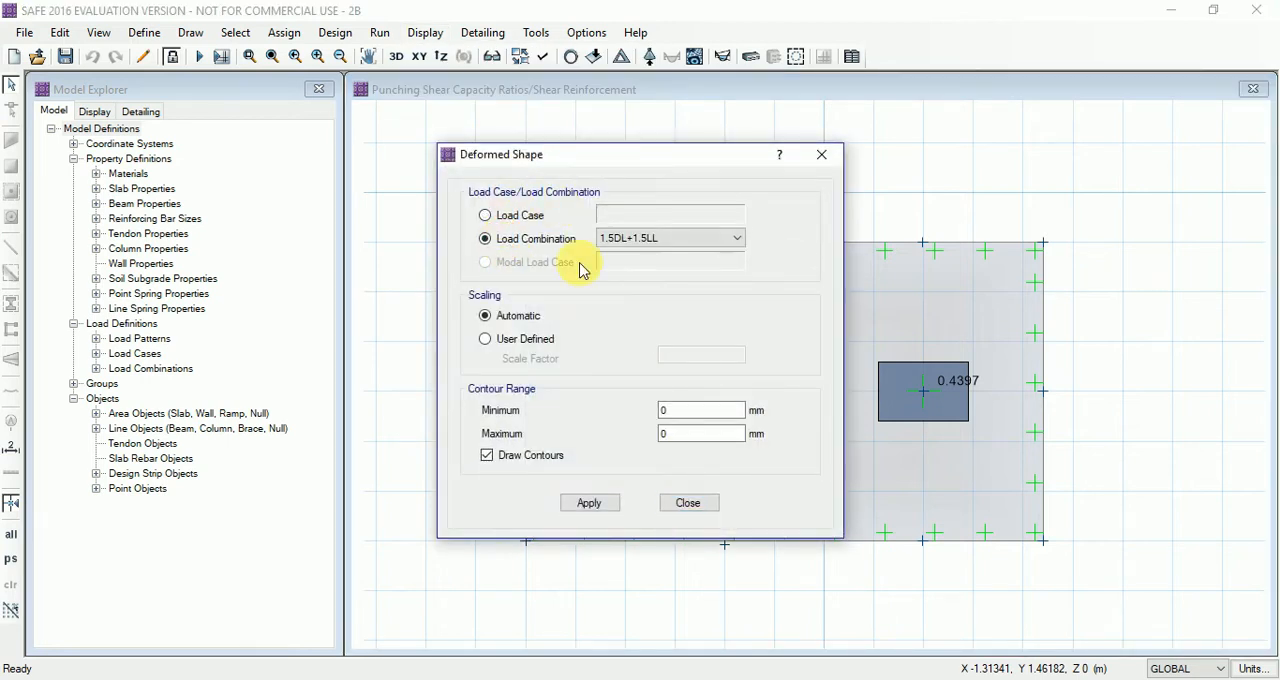
click(690, 240)
click(623, 266)
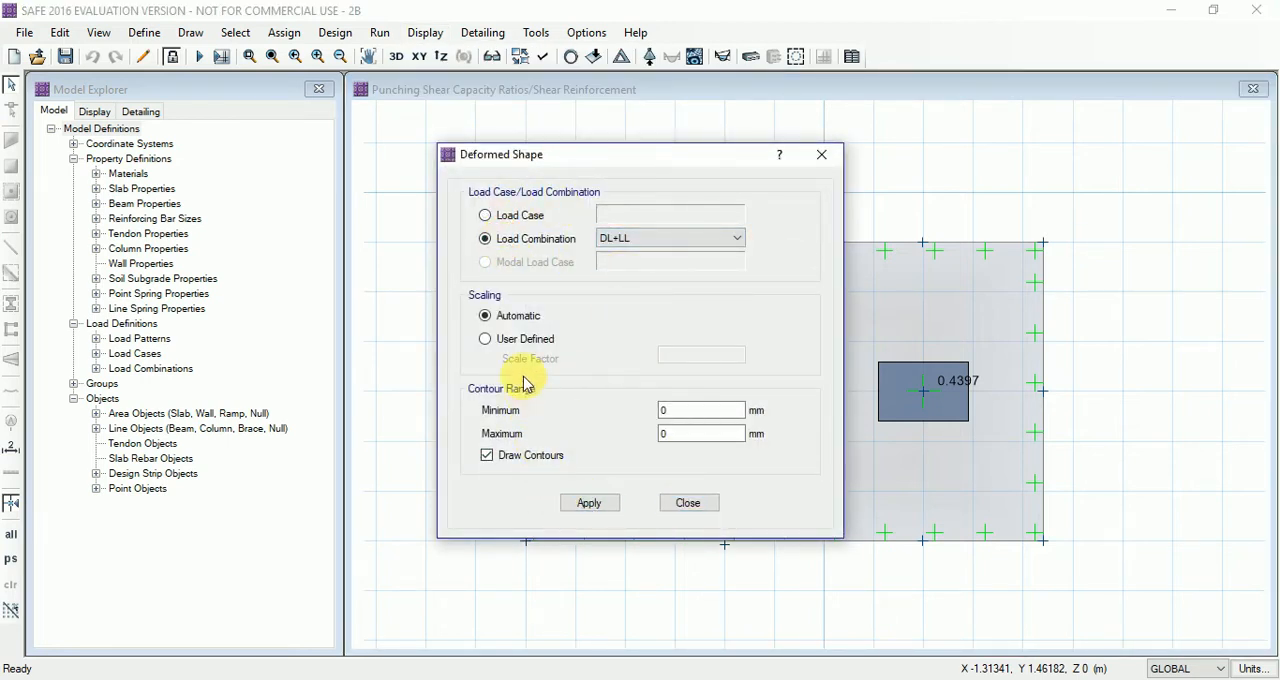
click(589, 503)
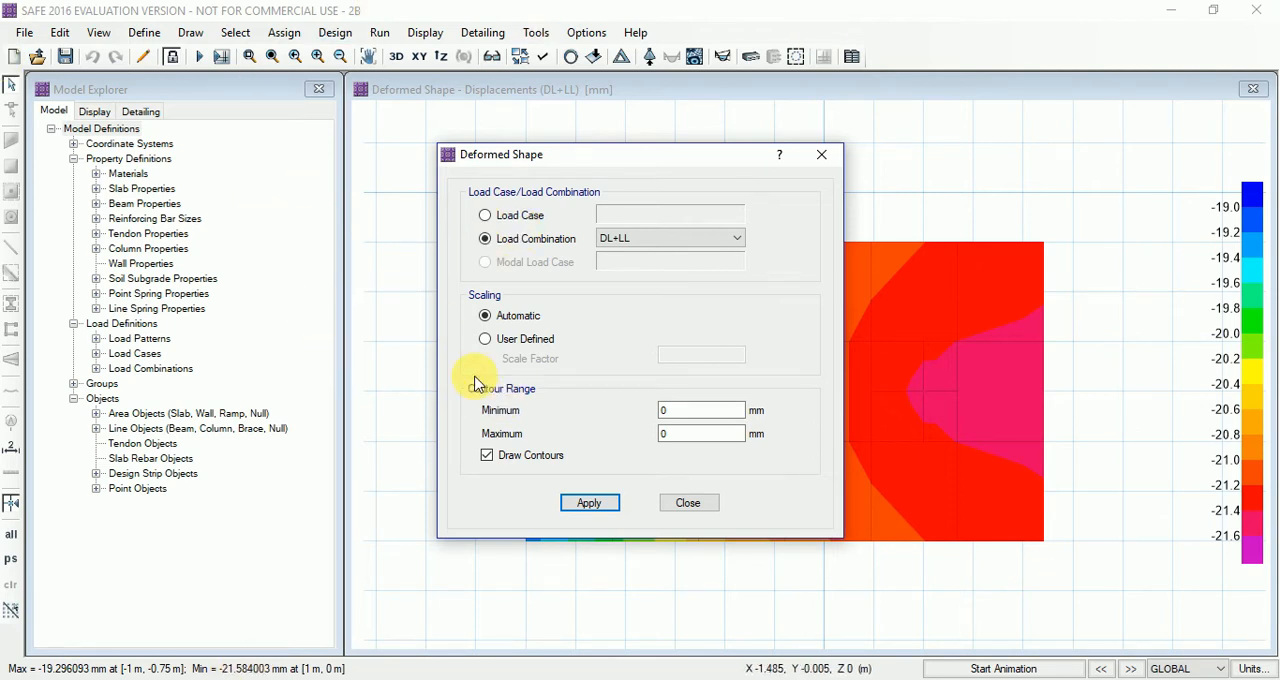
click(558, 544)
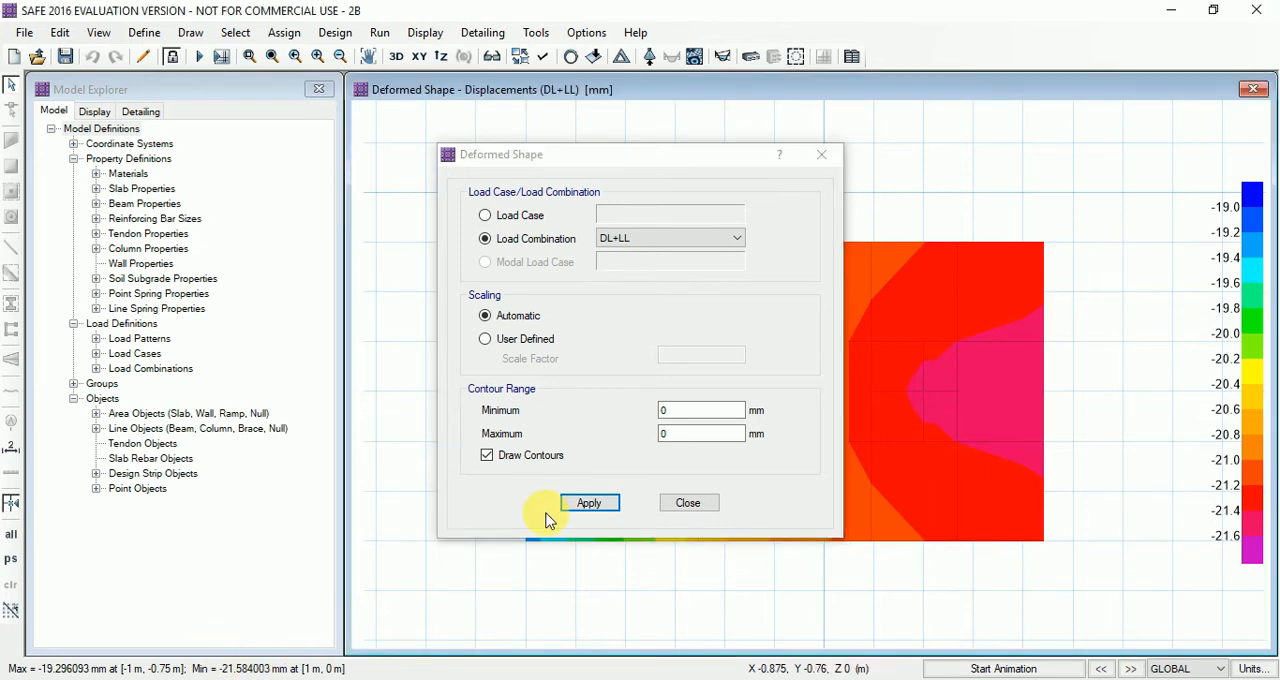
click(699, 503)
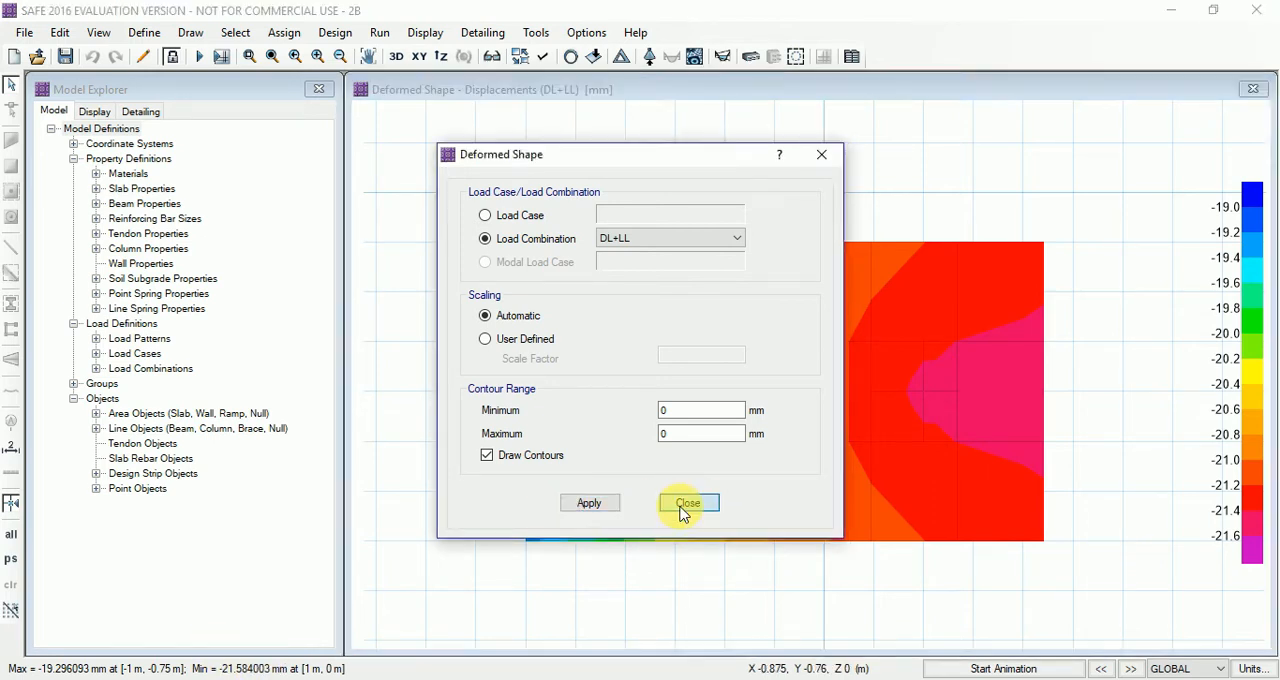
Display the soil pressure contours for DL+LL on the deformed shape and compare them with the SBC in the problem statement image
click(418, 35)
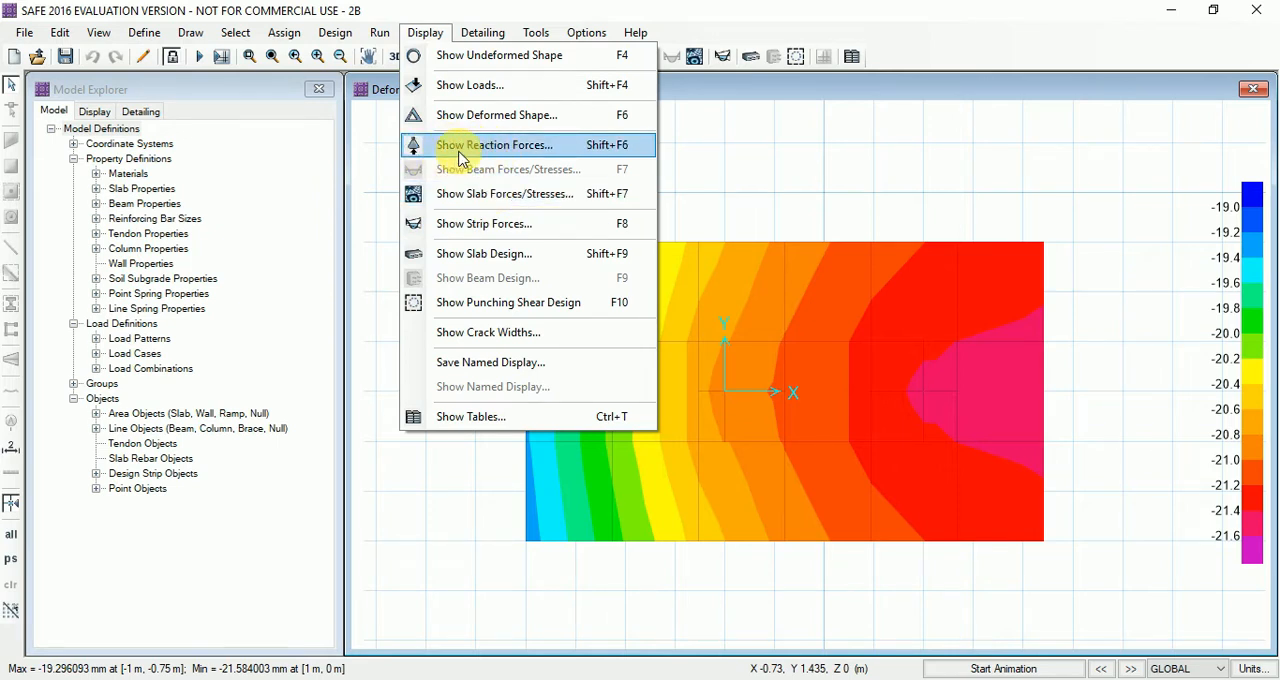
click(530, 146)
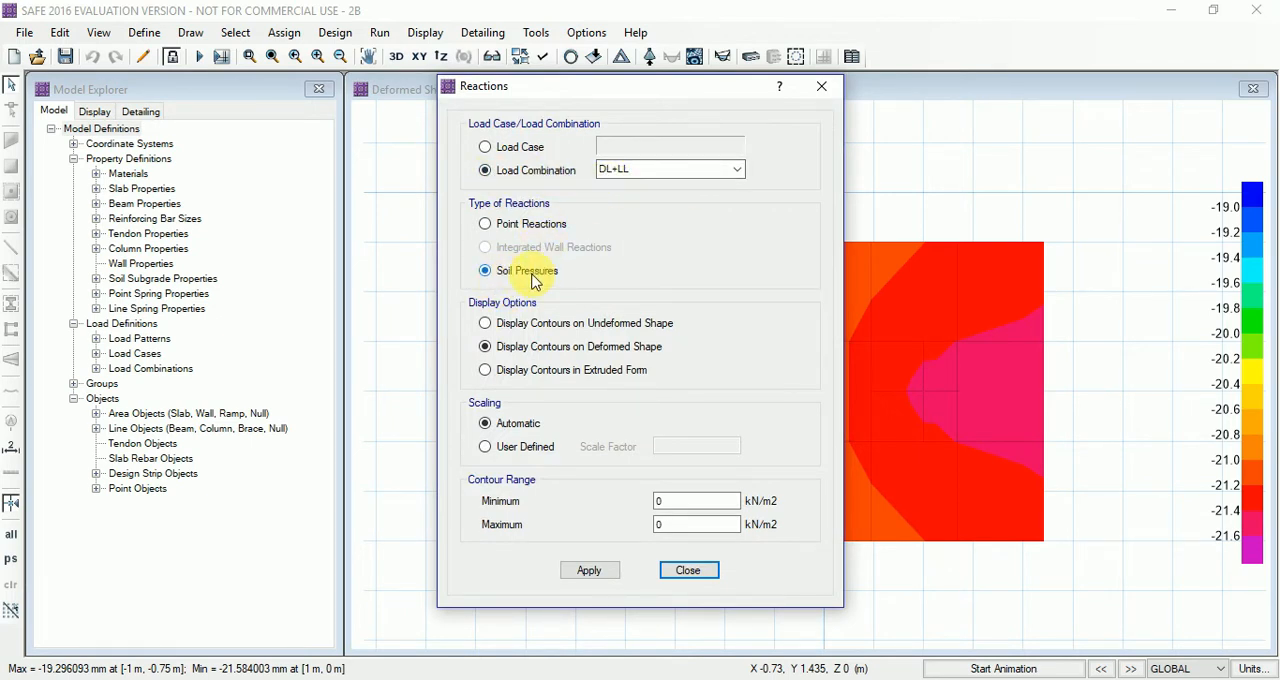
click(591, 570)
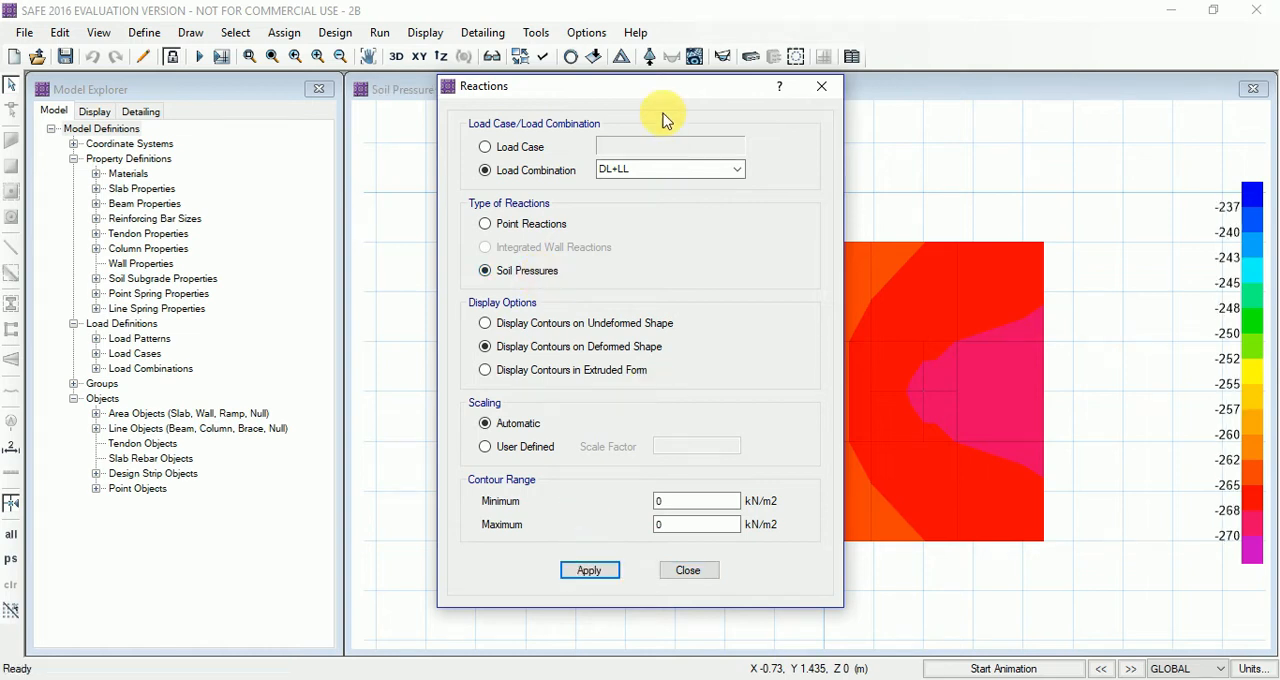
drag(663, 94, 317, 20)
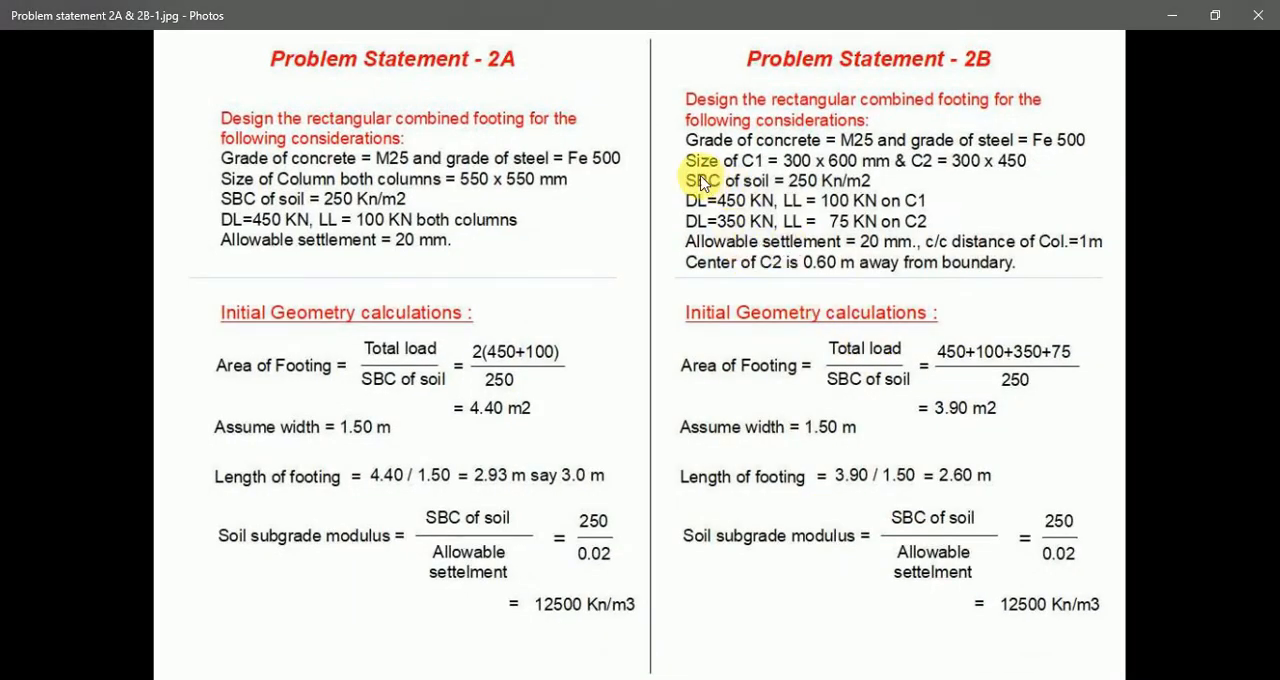
click(1172, 15)
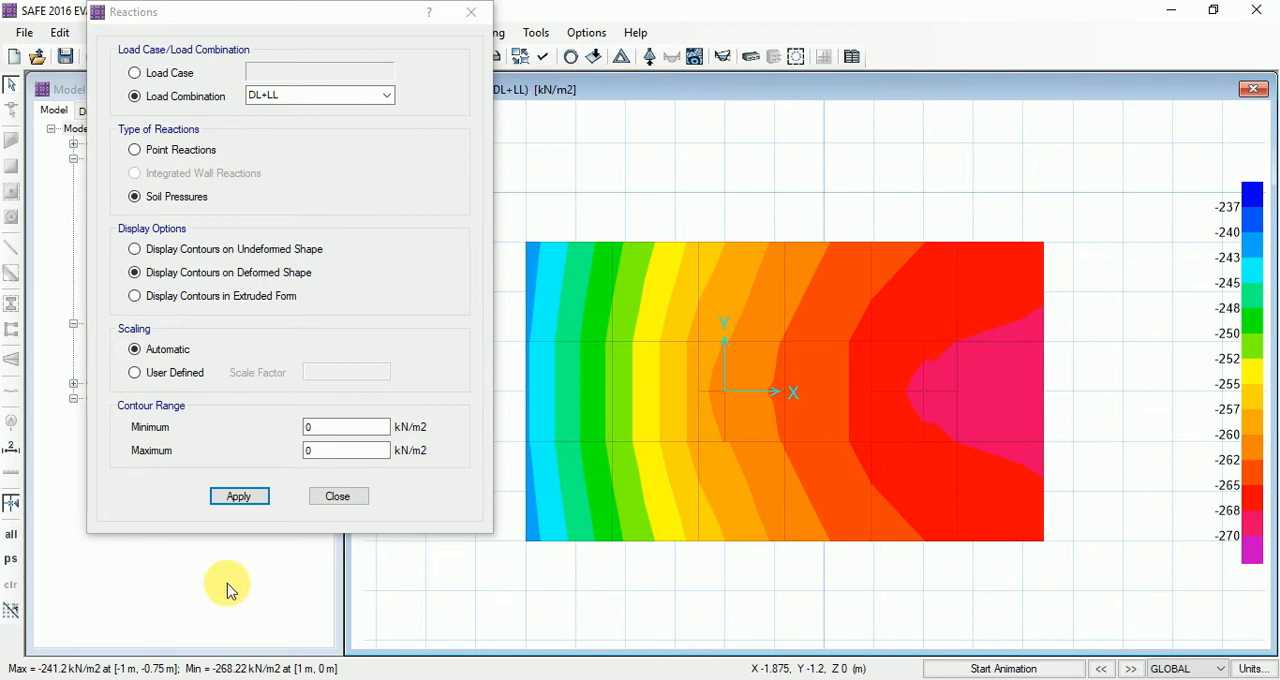
click(337, 496)
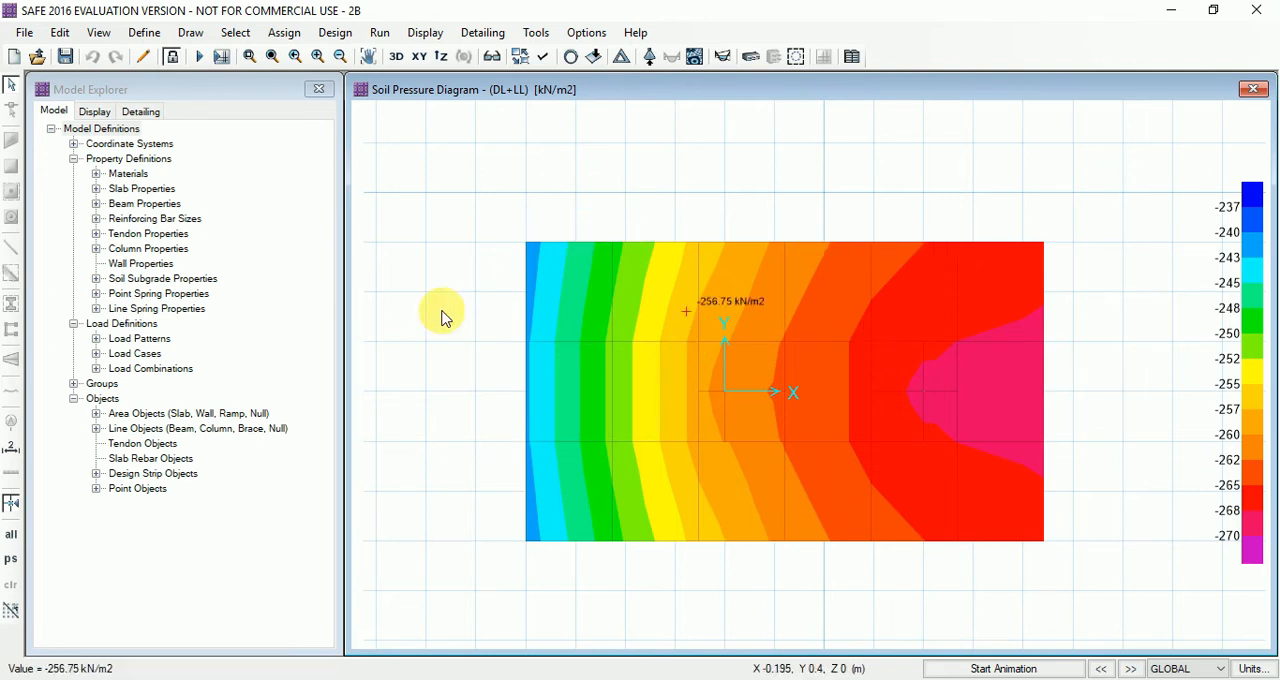
Unlock the model, deleting its analysis results, and change slab property S300 to the name S350 with a thickness of 350 mm
click(174, 62)
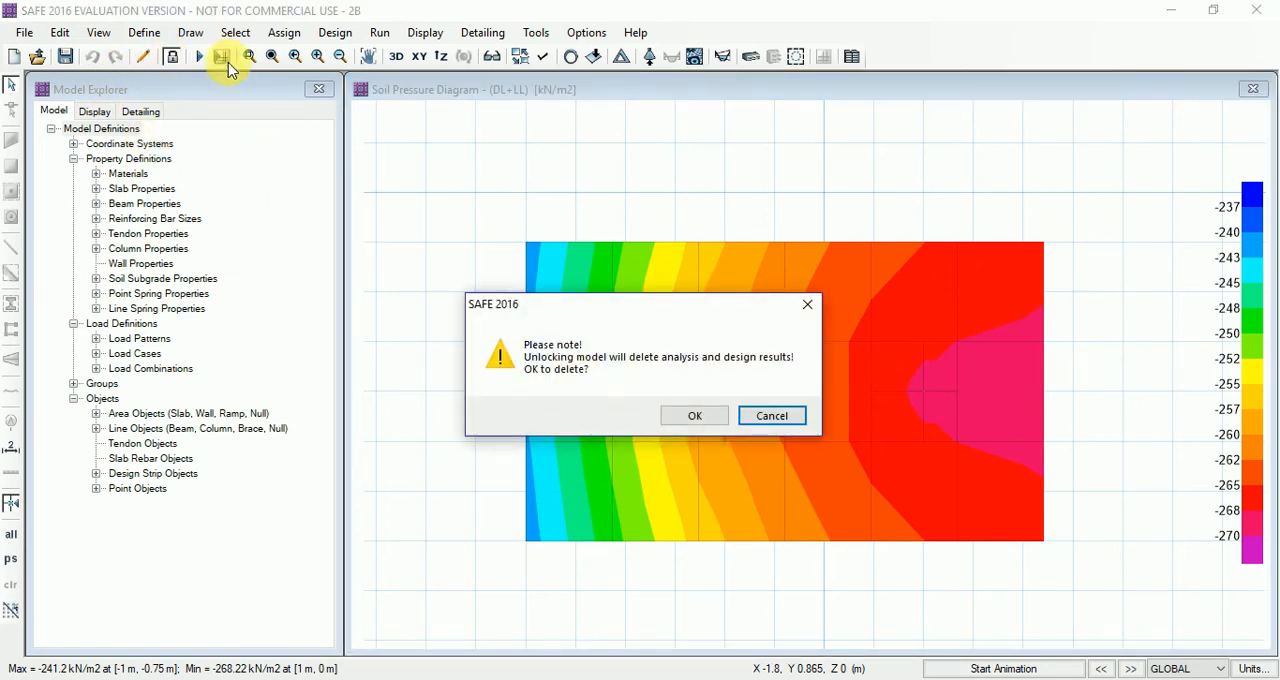
click(700, 417)
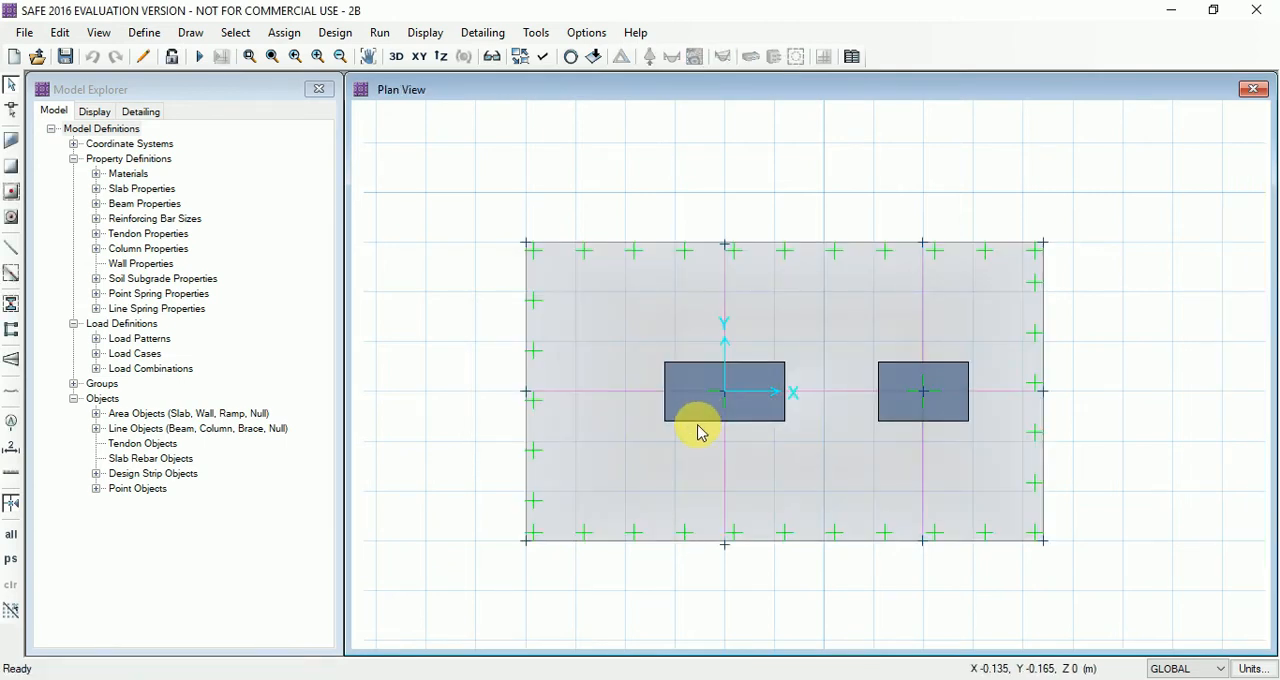
click(145, 33)
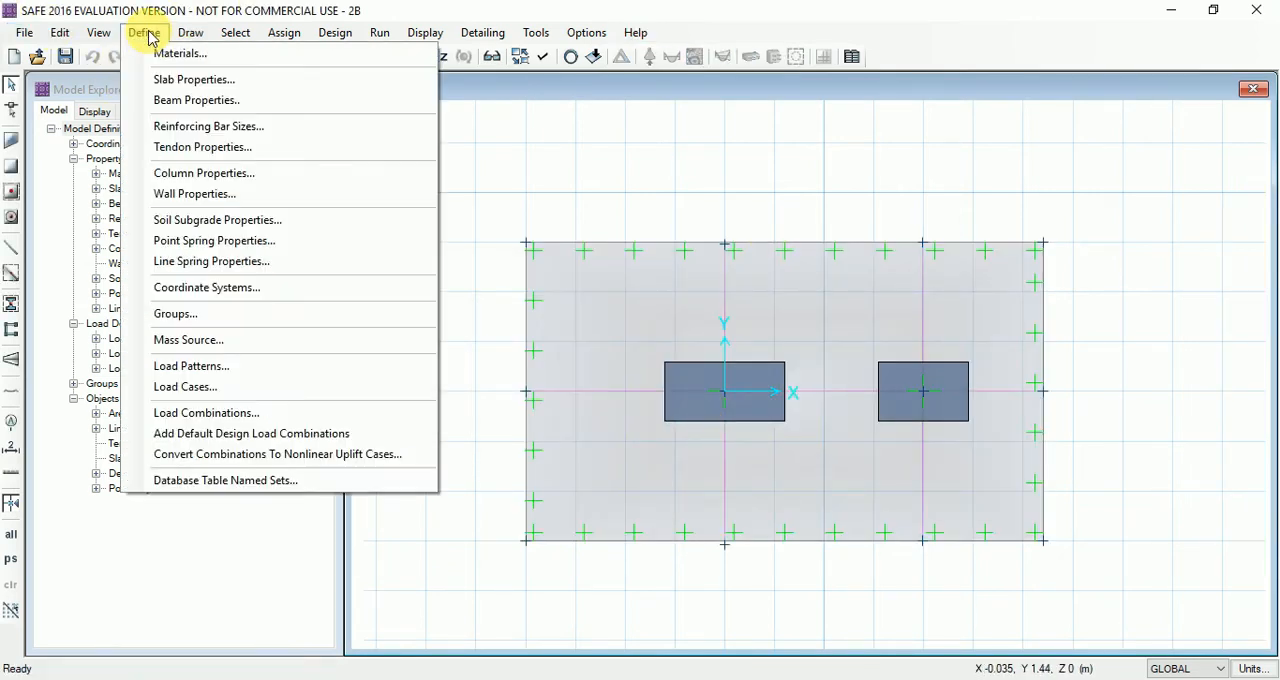
click(175, 79)
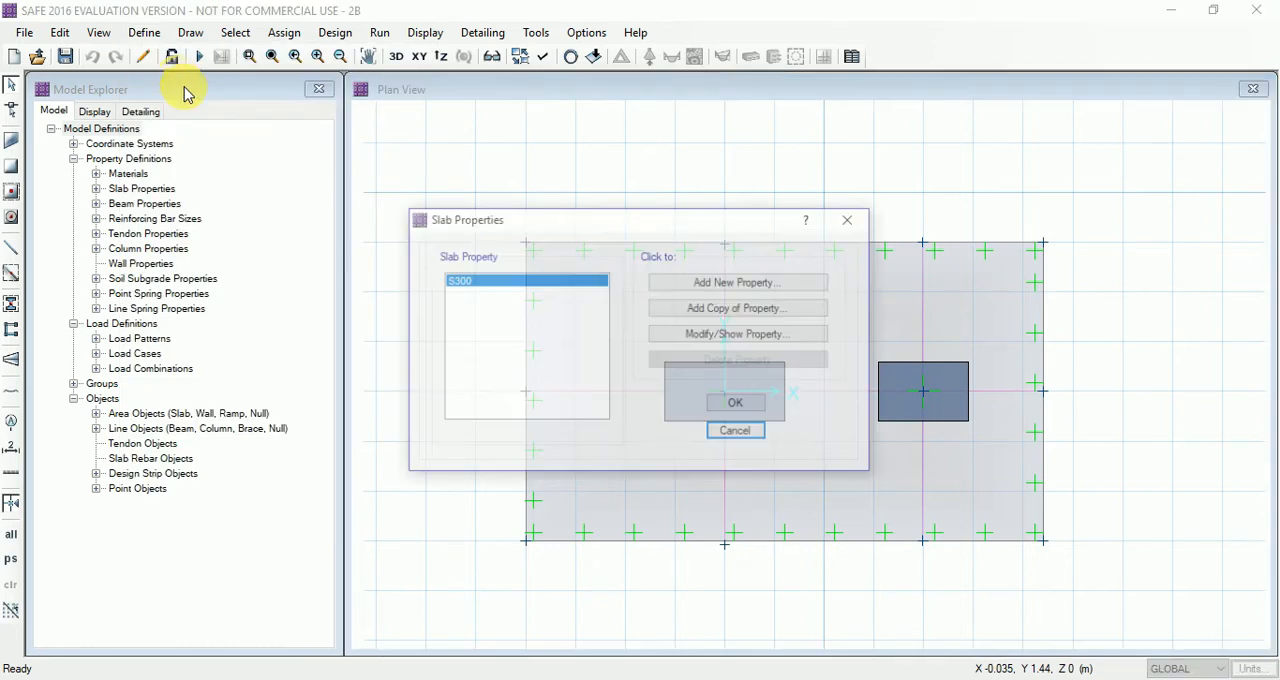
click(725, 336)
click(680, 178)
text(50)
click(760, 340)
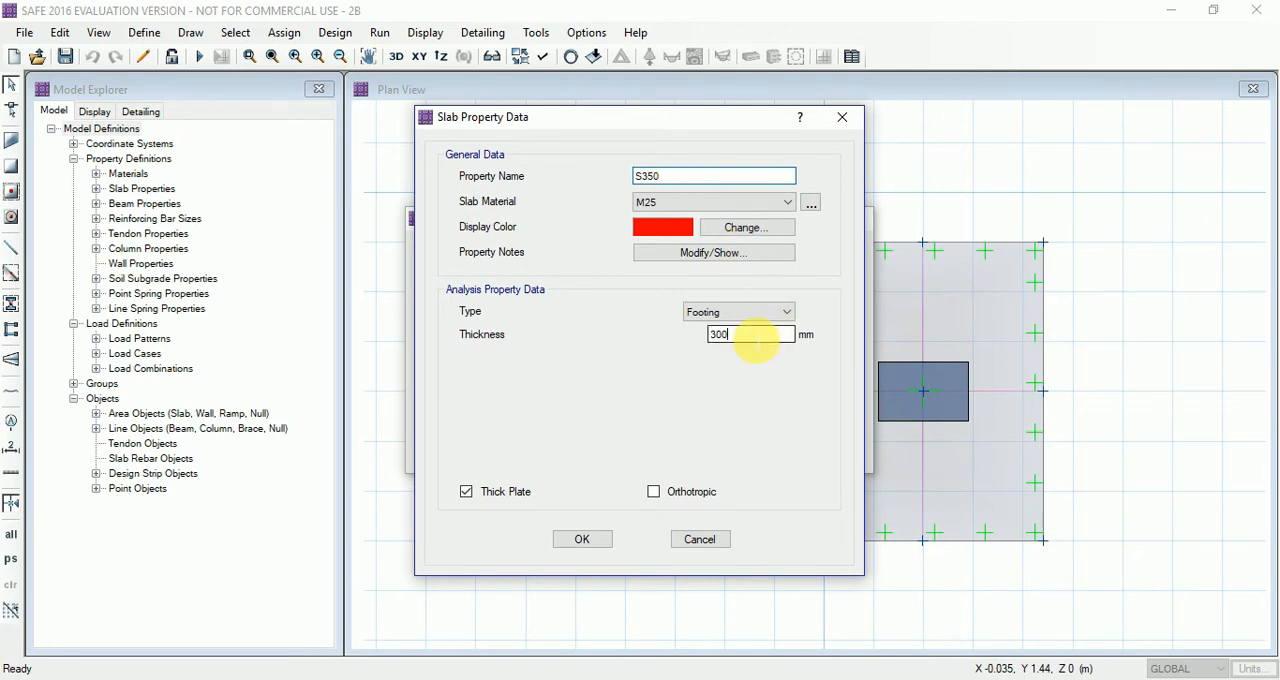
text(5)
click(586, 540)
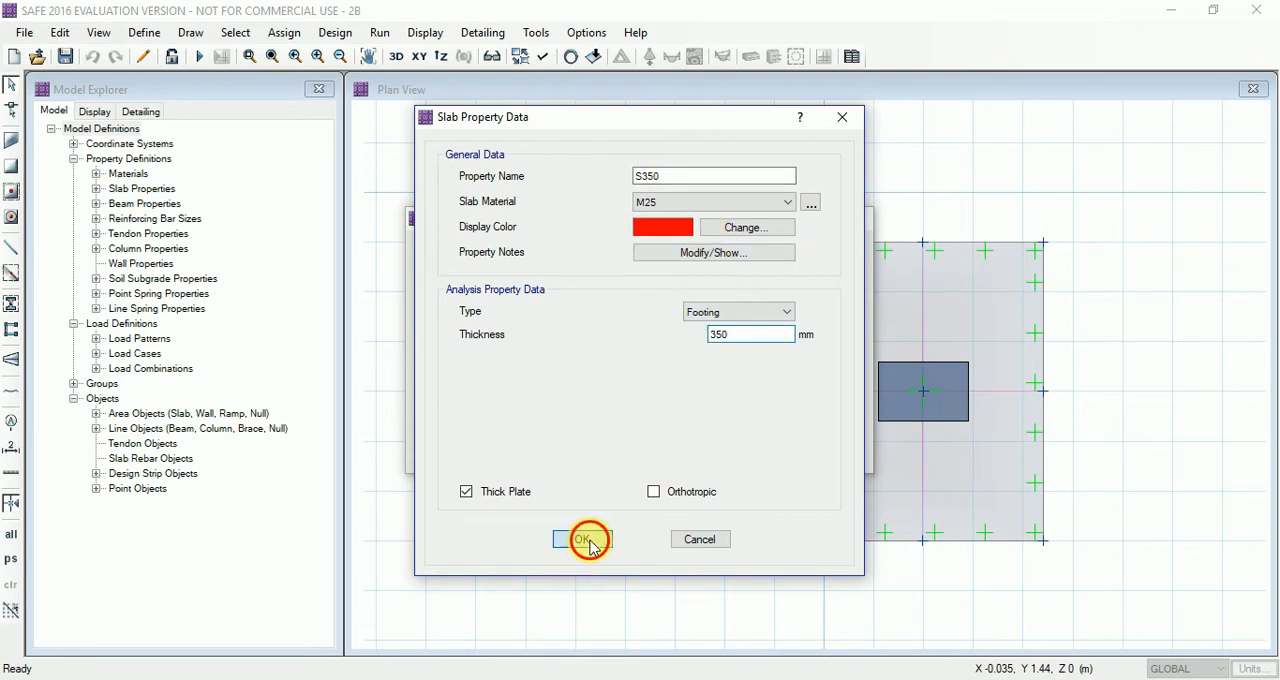
click(739, 406)
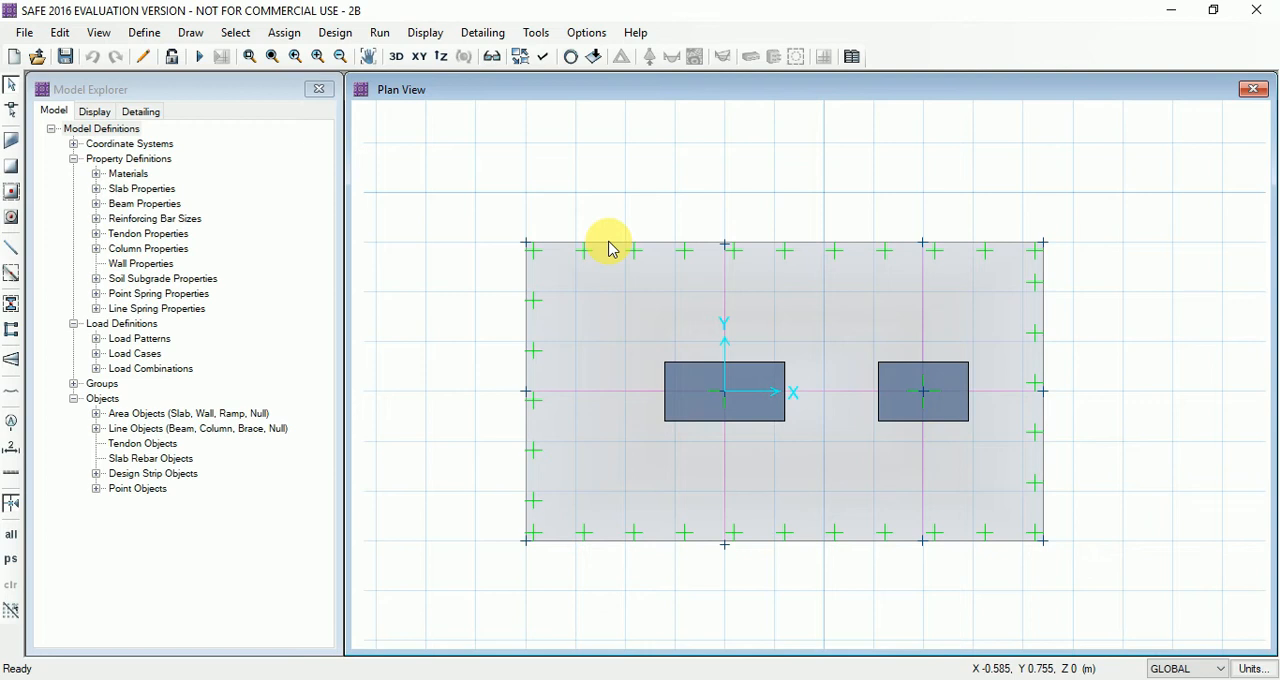
Expand the footing slab by 100 mm along its left, upper and lower edges, leaving the right boundary edge out of the selection
click(601, 330)
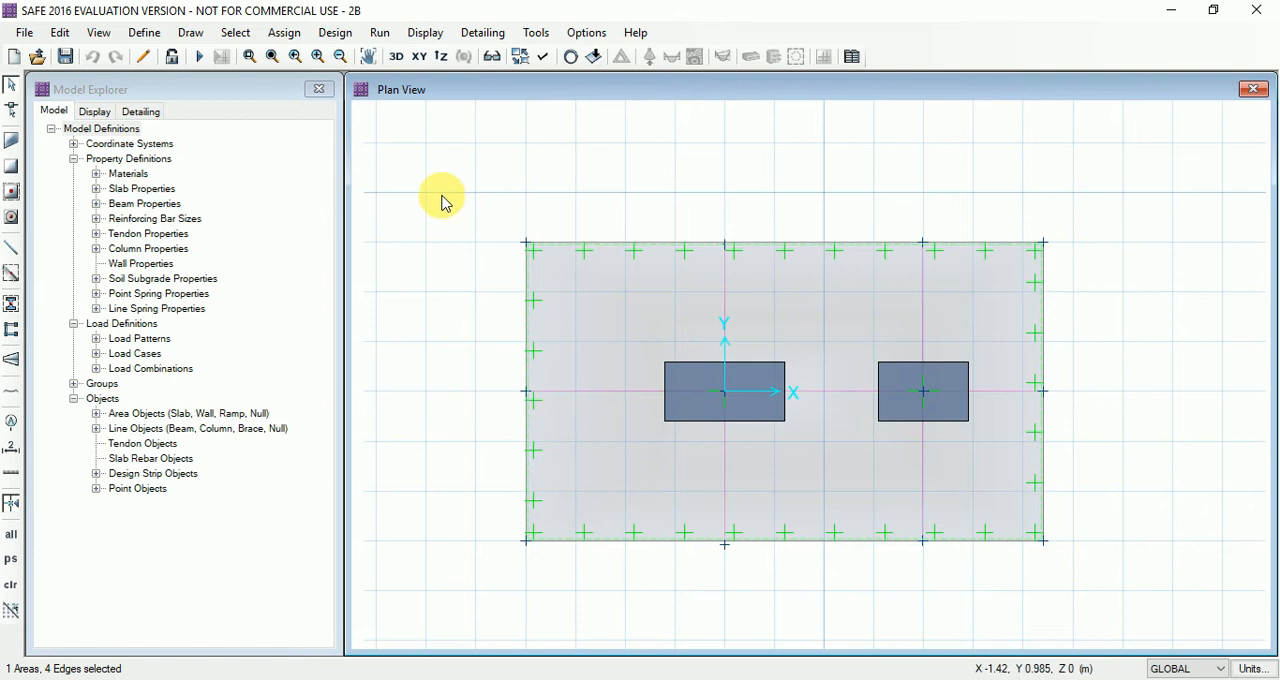
key(Escape)
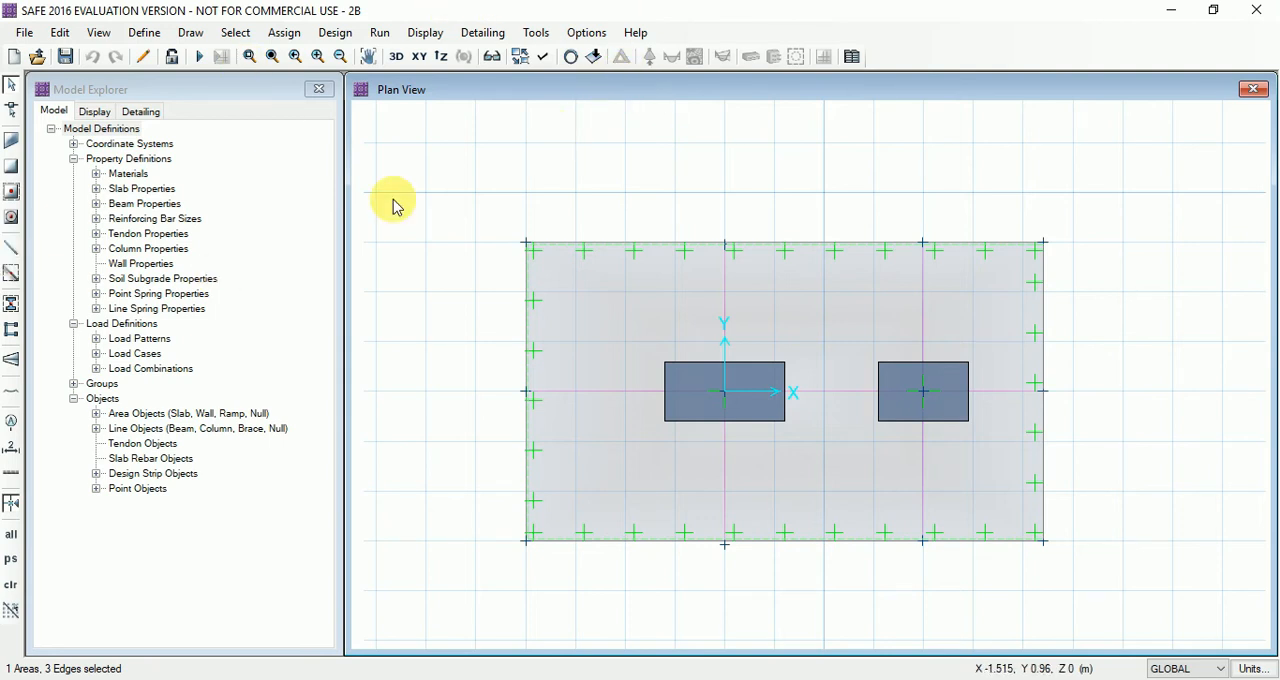
click(58, 34)
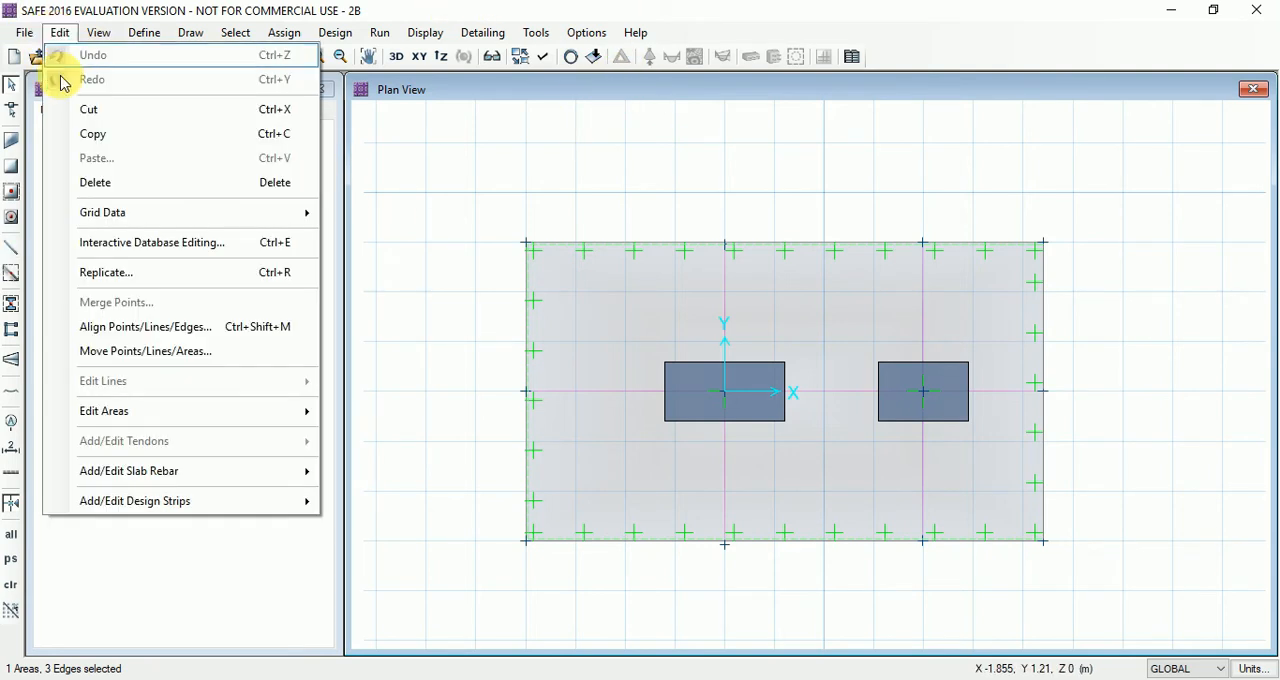
mouse_move(137, 417)
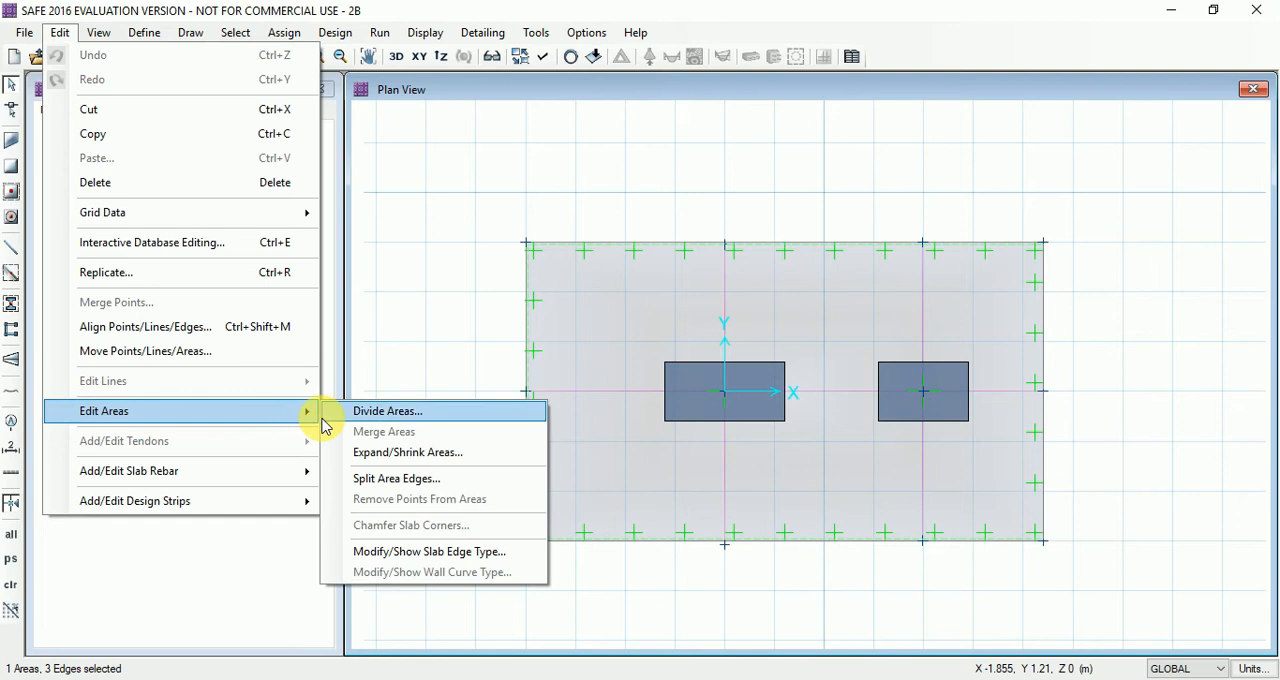
click(463, 453)
drag(625, 252, 245, 138)
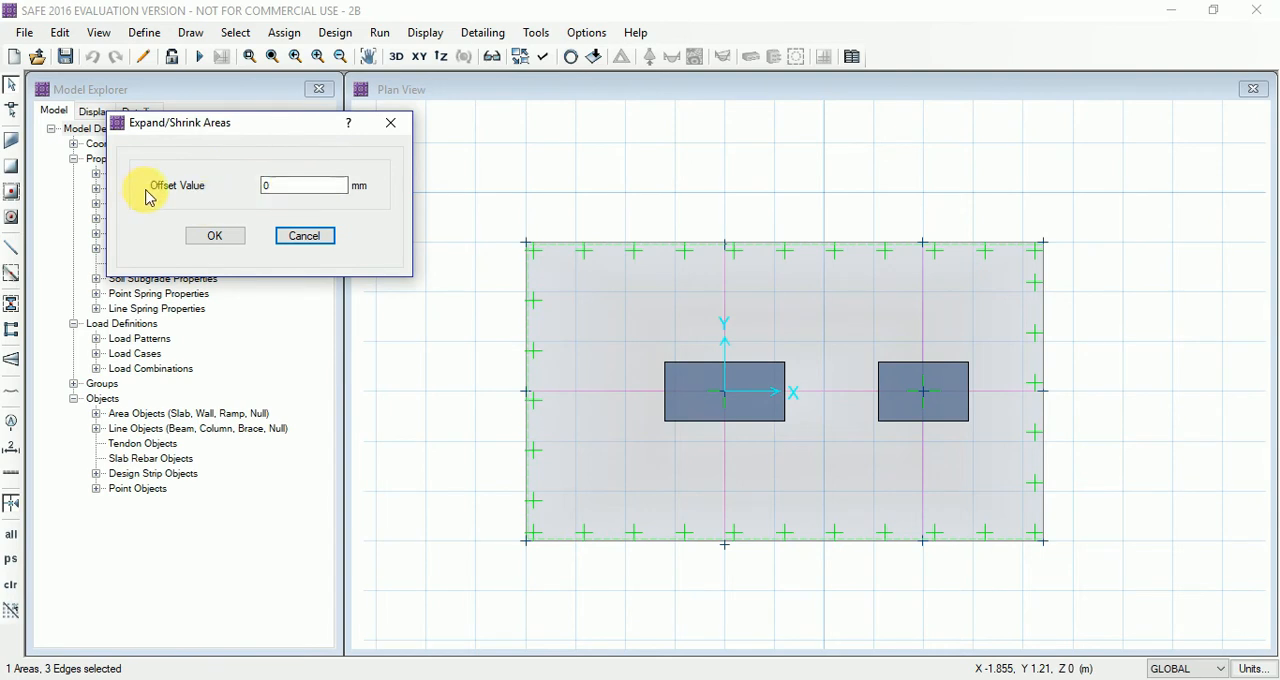
drag(284, 187, 215, 190)
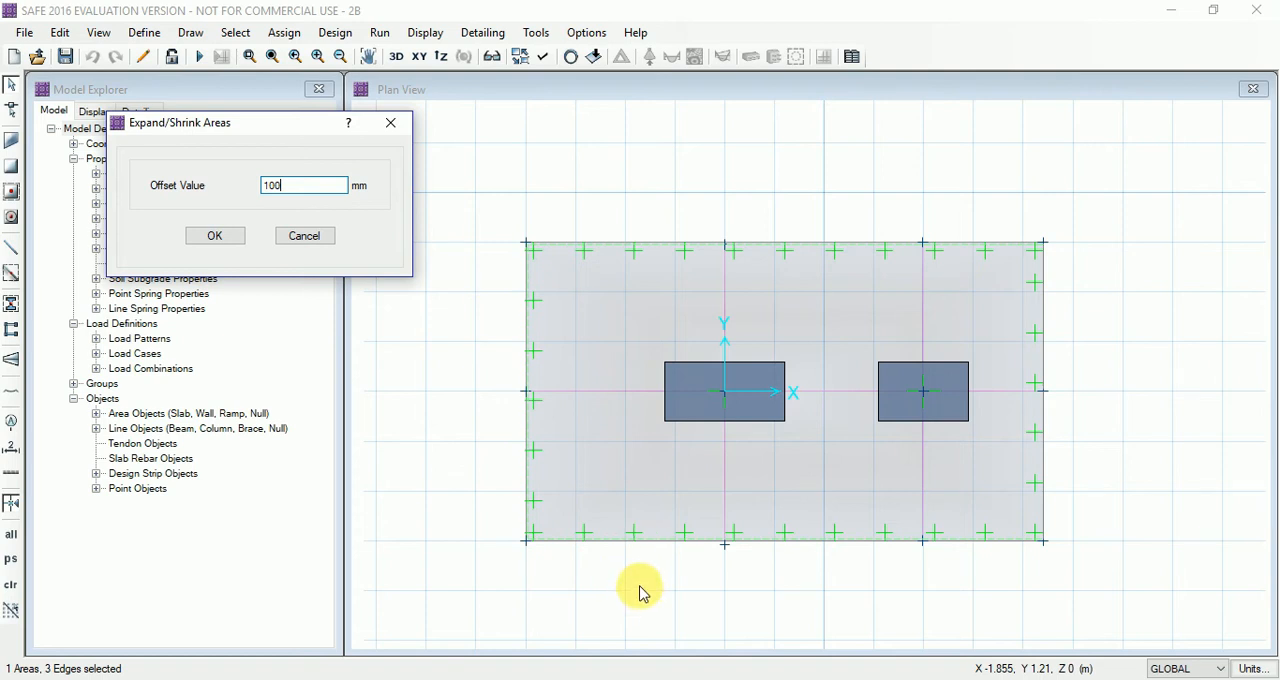
click(218, 236)
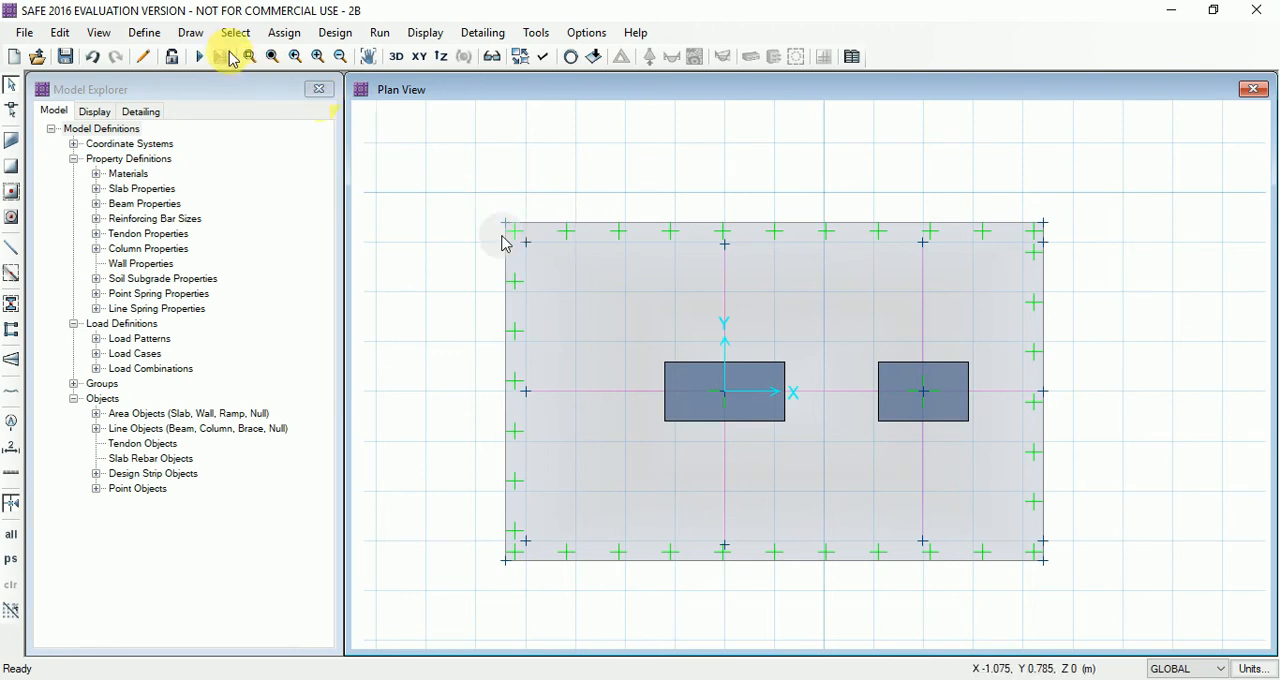
Check the enlarged footing's length along its lower edge with a temporary dimension line, and save the model
click(183, 35)
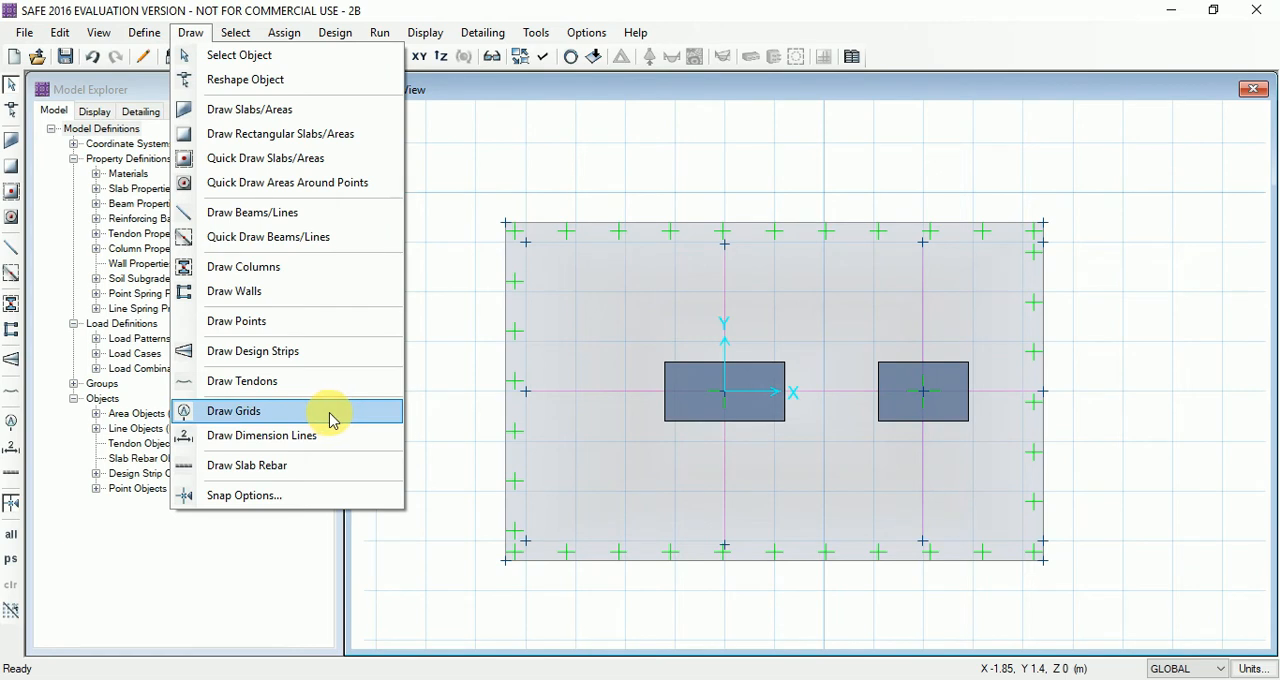
click(312, 444)
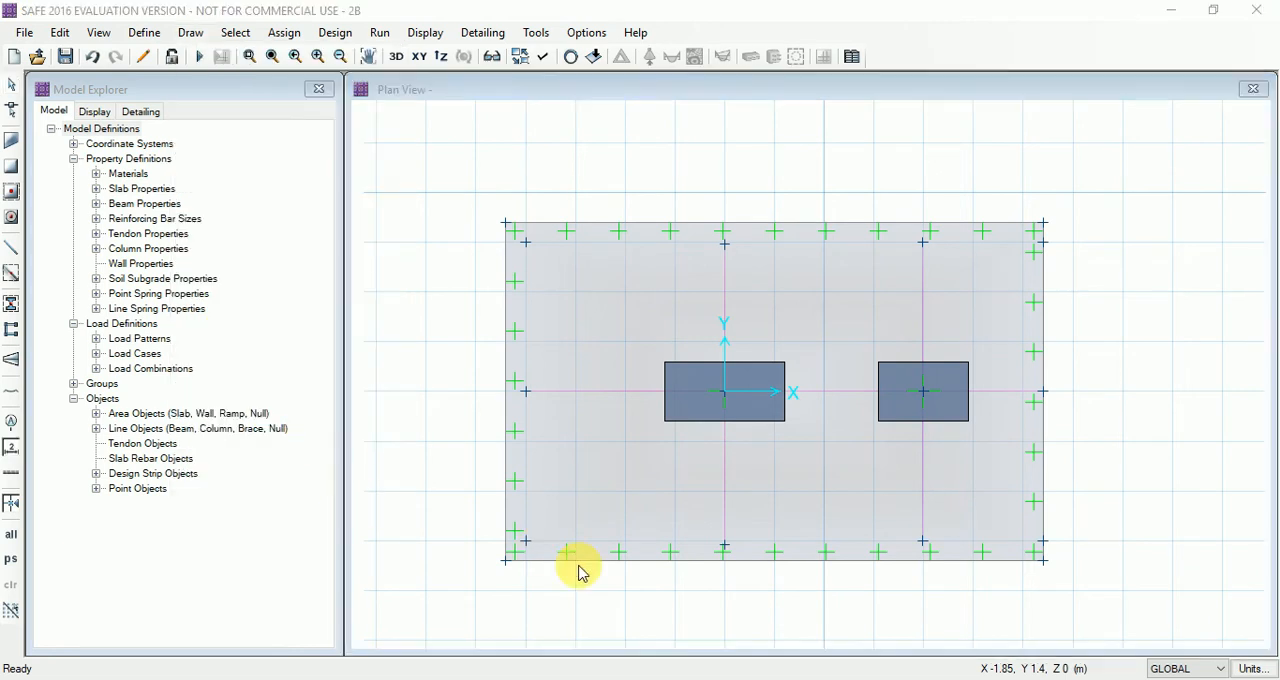
click(507, 568)
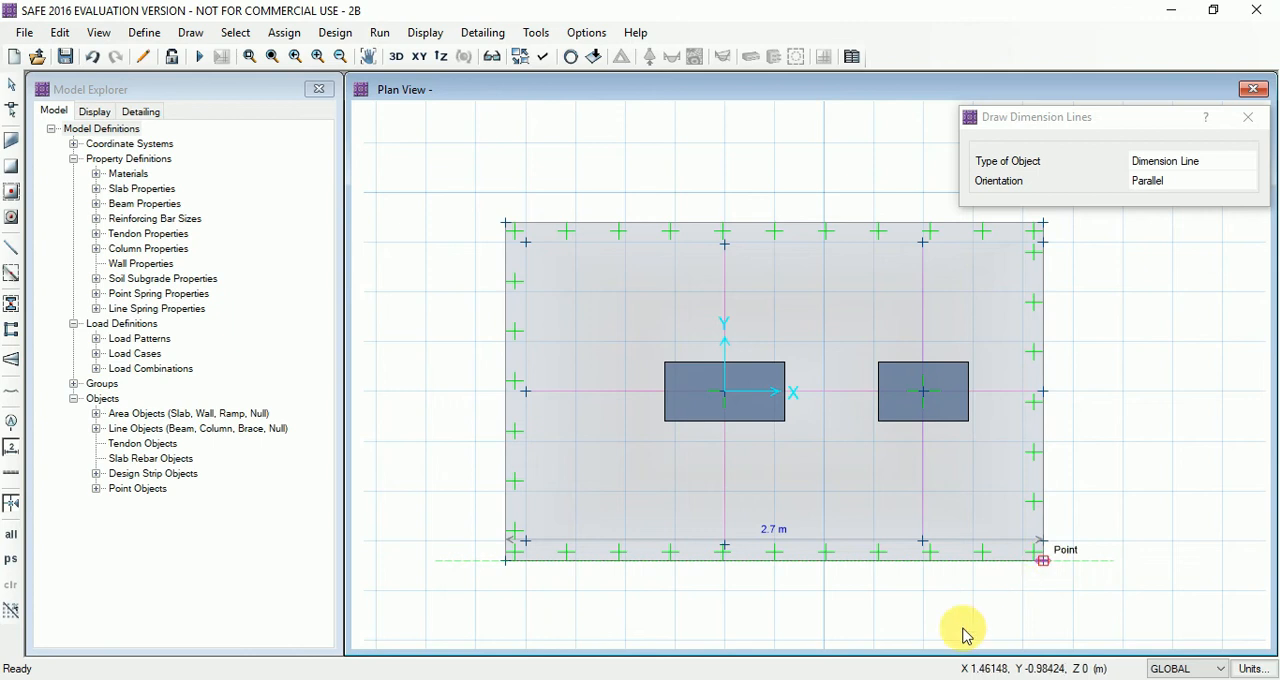
key(Escape)
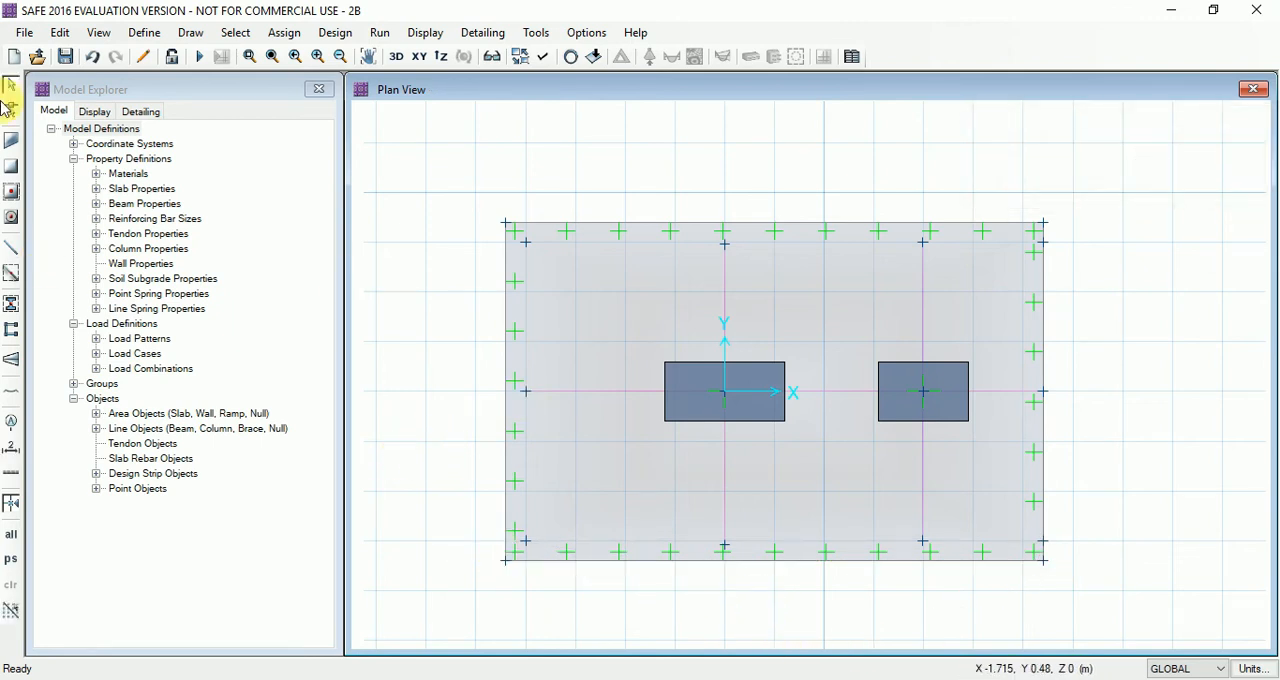
click(65, 58)
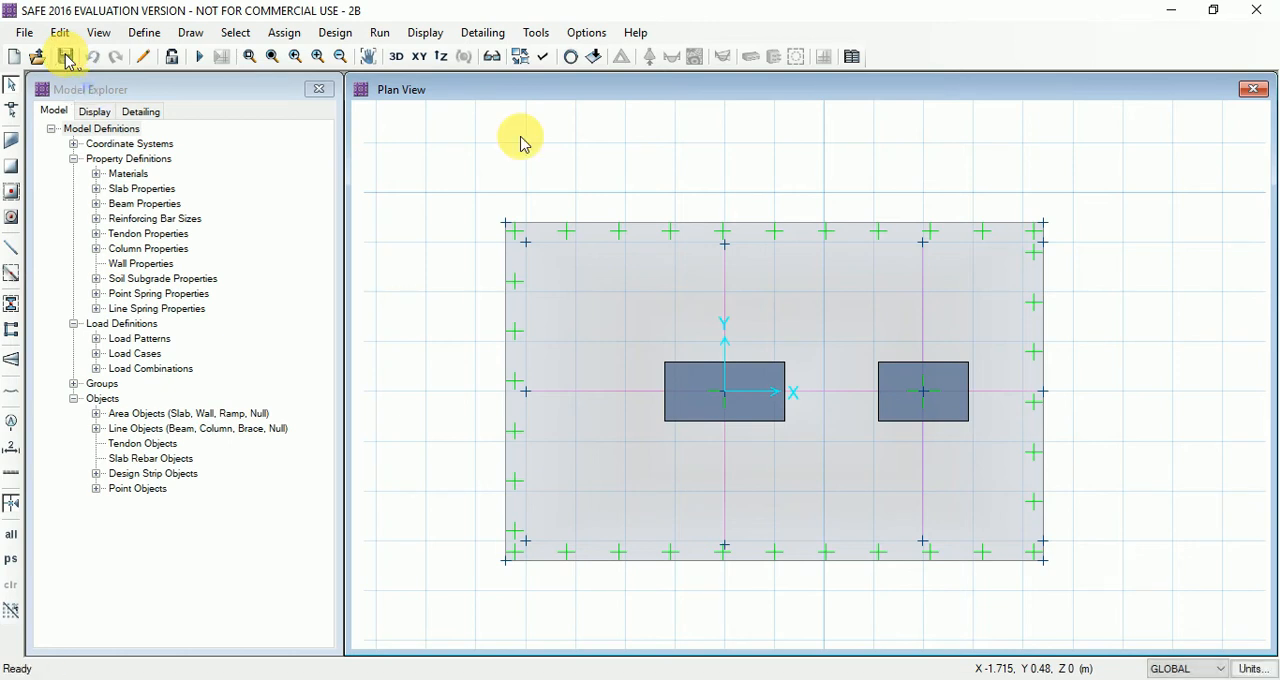
Run the analysis and design of the enlarged footing, and display the punching shear capacity ratios at both columns
click(381, 40)
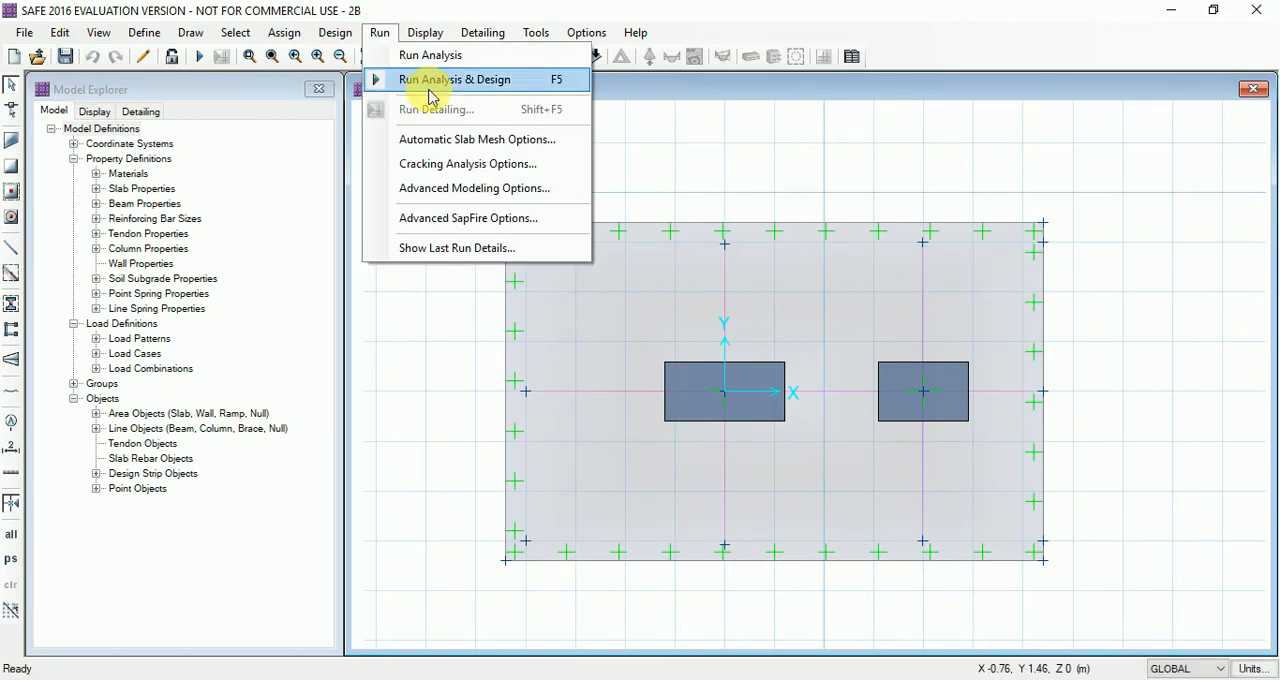
click(486, 86)
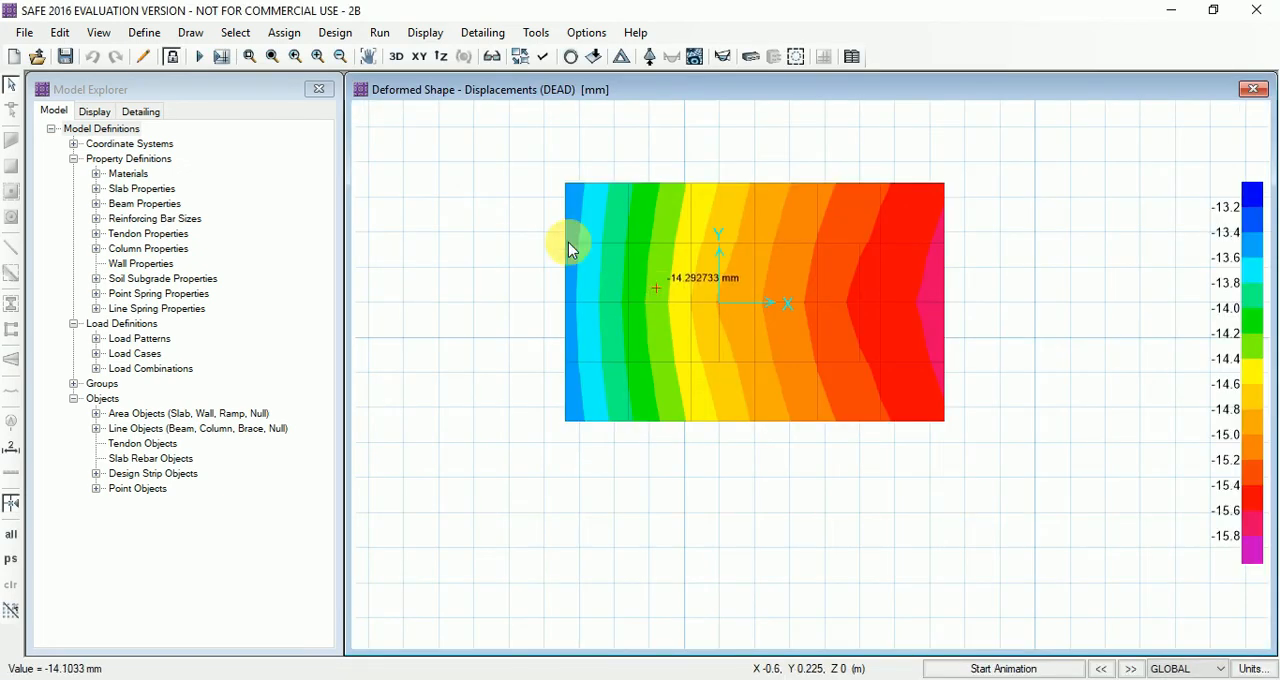
click(424, 33)
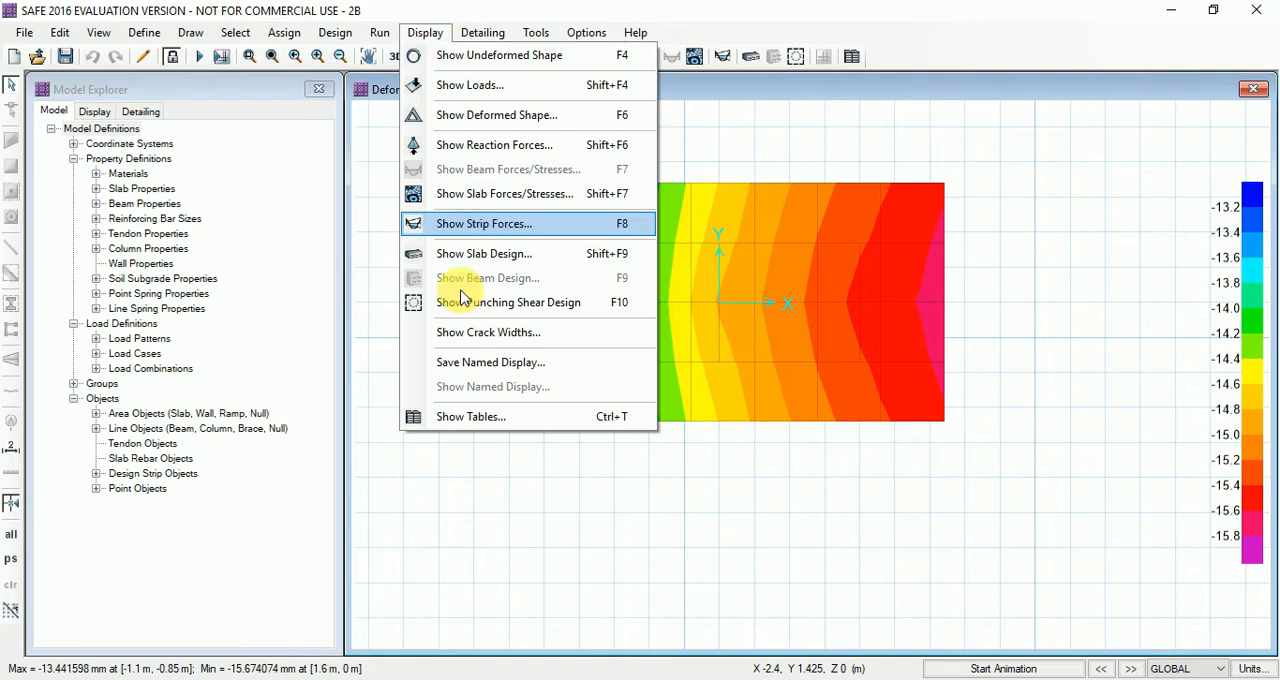
click(540, 305)
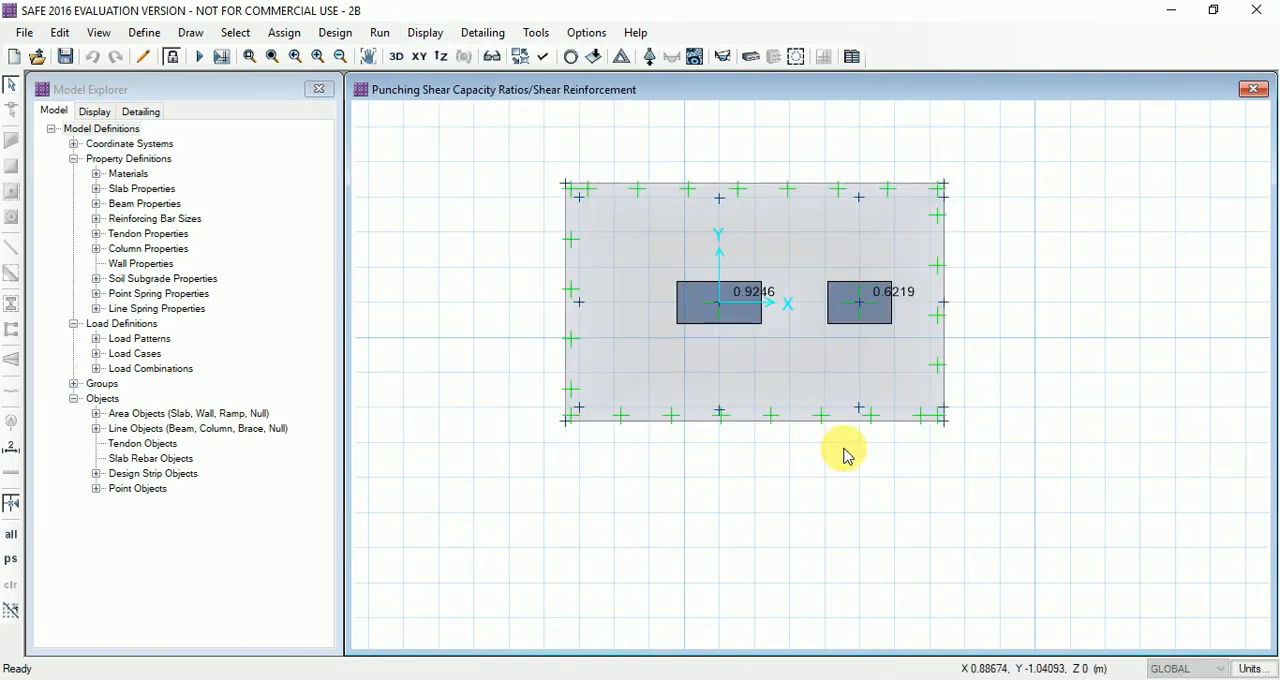
scroll(837, 246, up, 2)
scroll(840, 260, down, 2)
scroll(855, 315, up, 2)
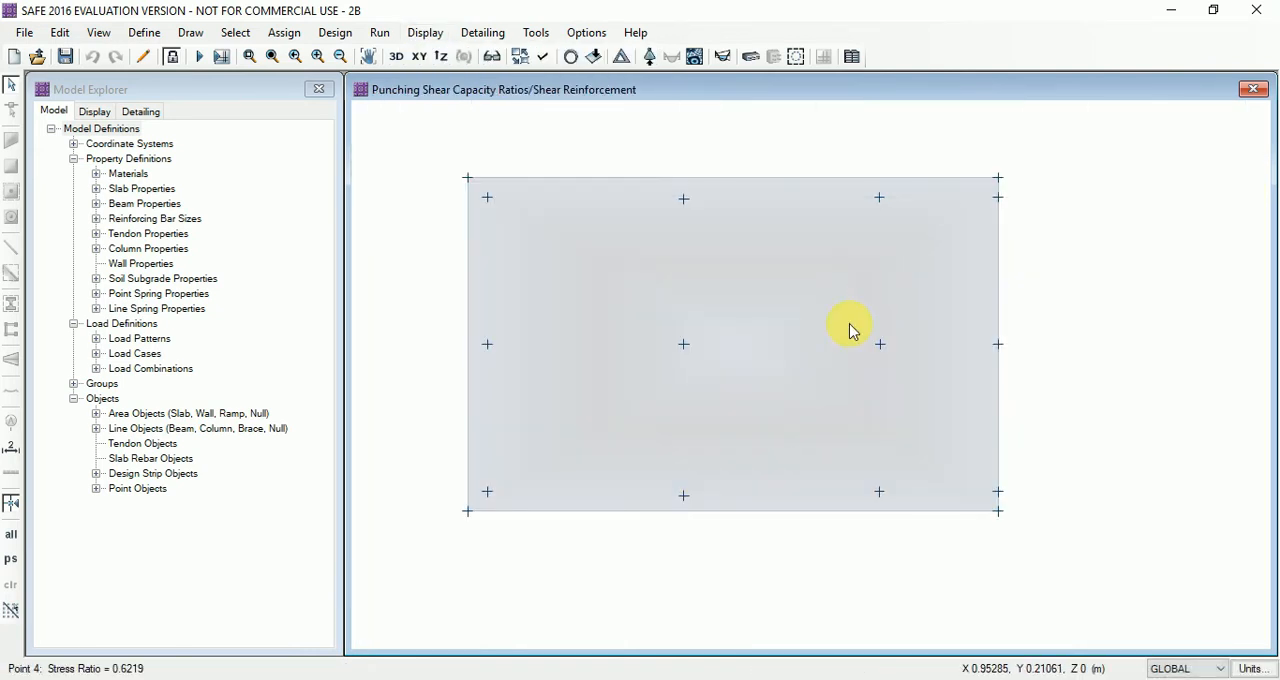
scroll(740, 362, down, 2)
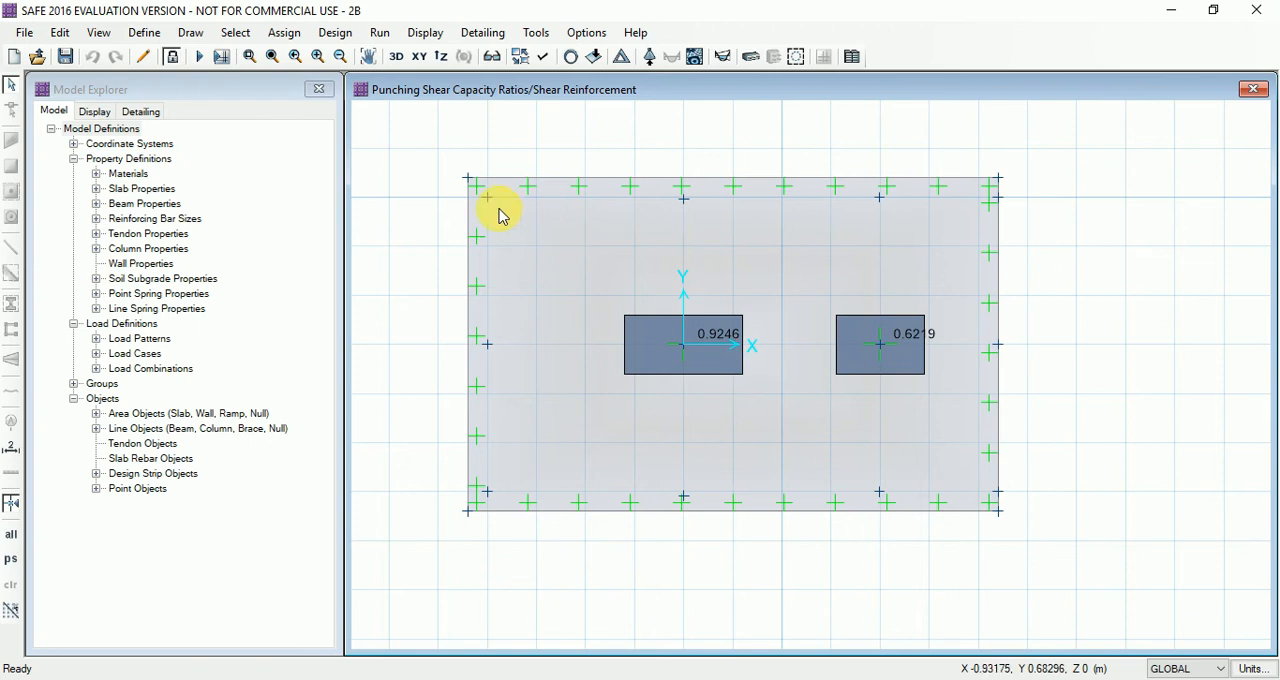
Display the deformed shape with displacement contours for the load combination DL+LL to check the footing's settlement
click(420, 34)
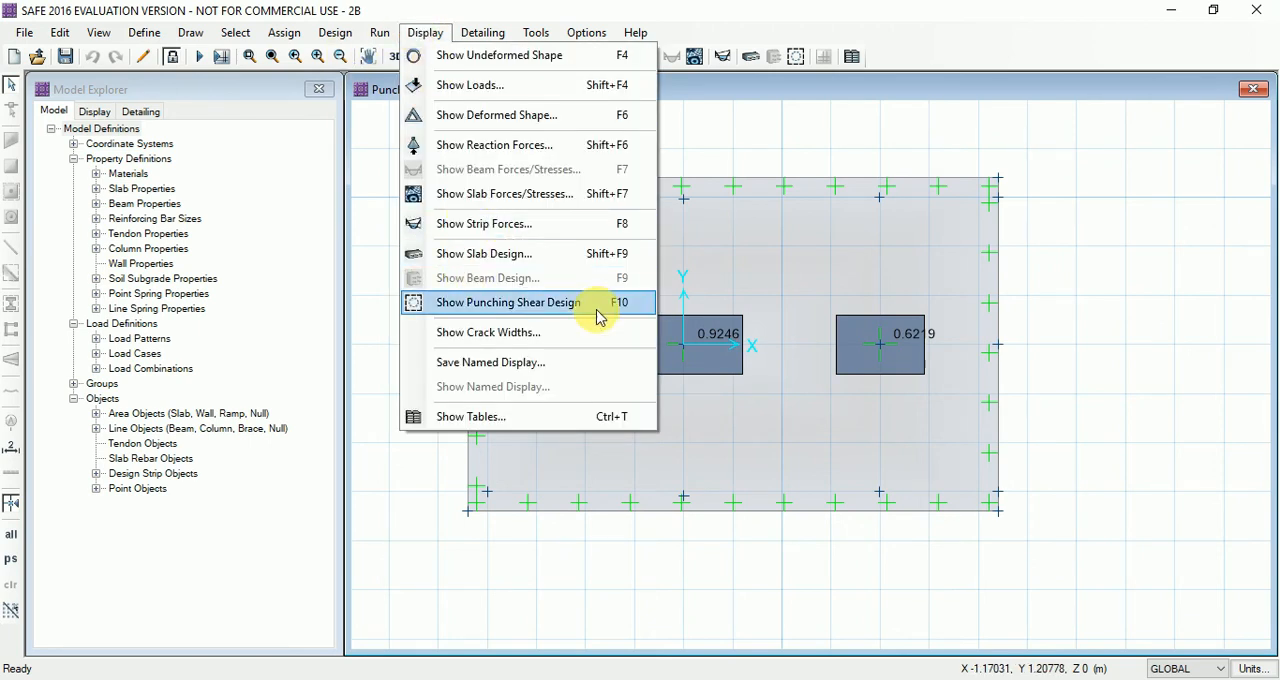
click(508, 116)
click(536, 239)
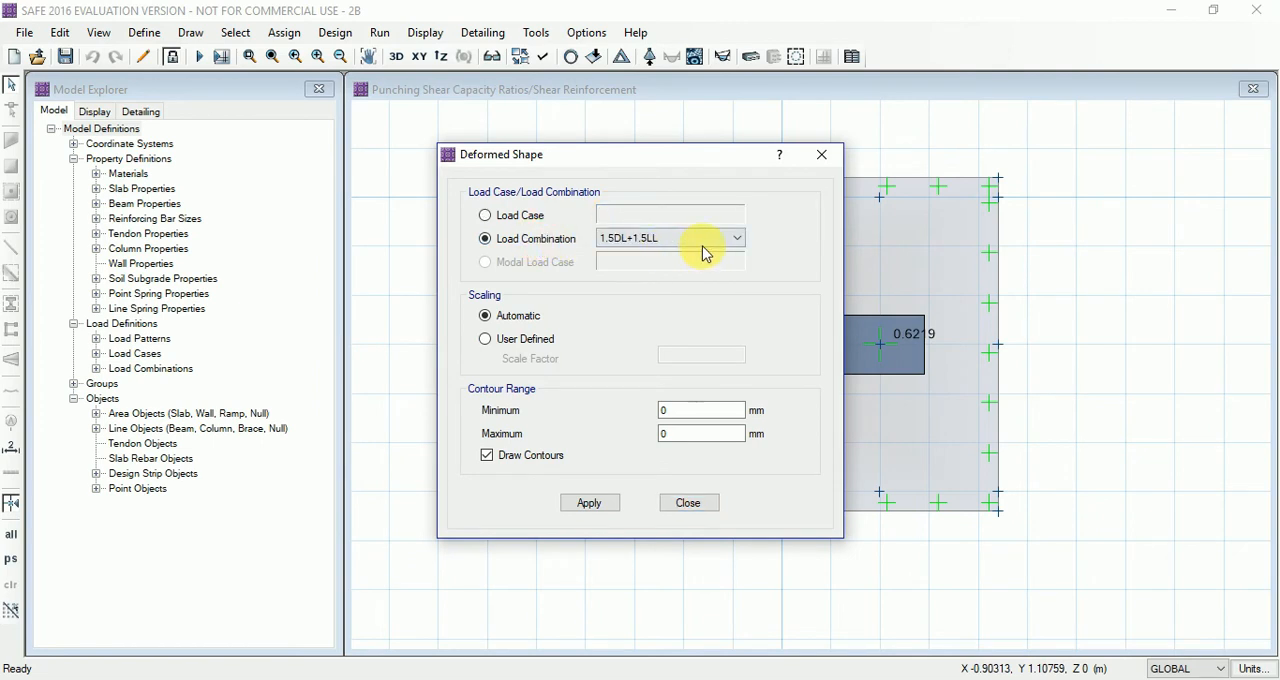
click(726, 239)
click(655, 268)
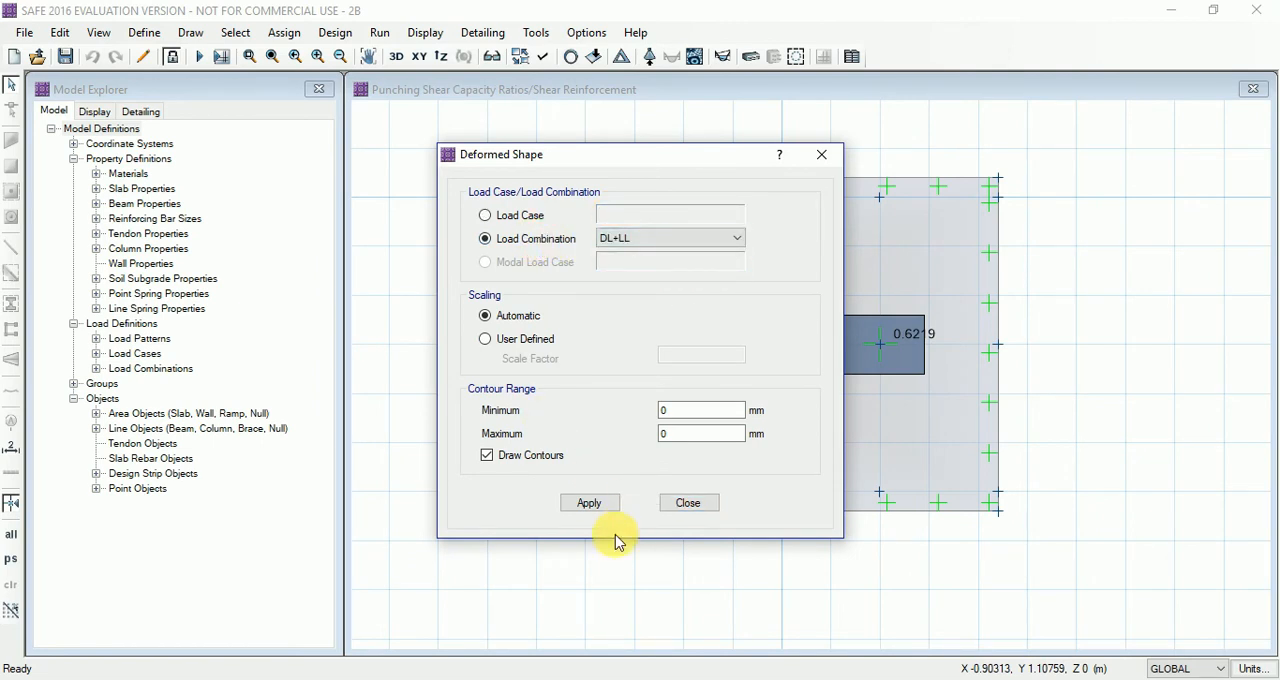
click(589, 503)
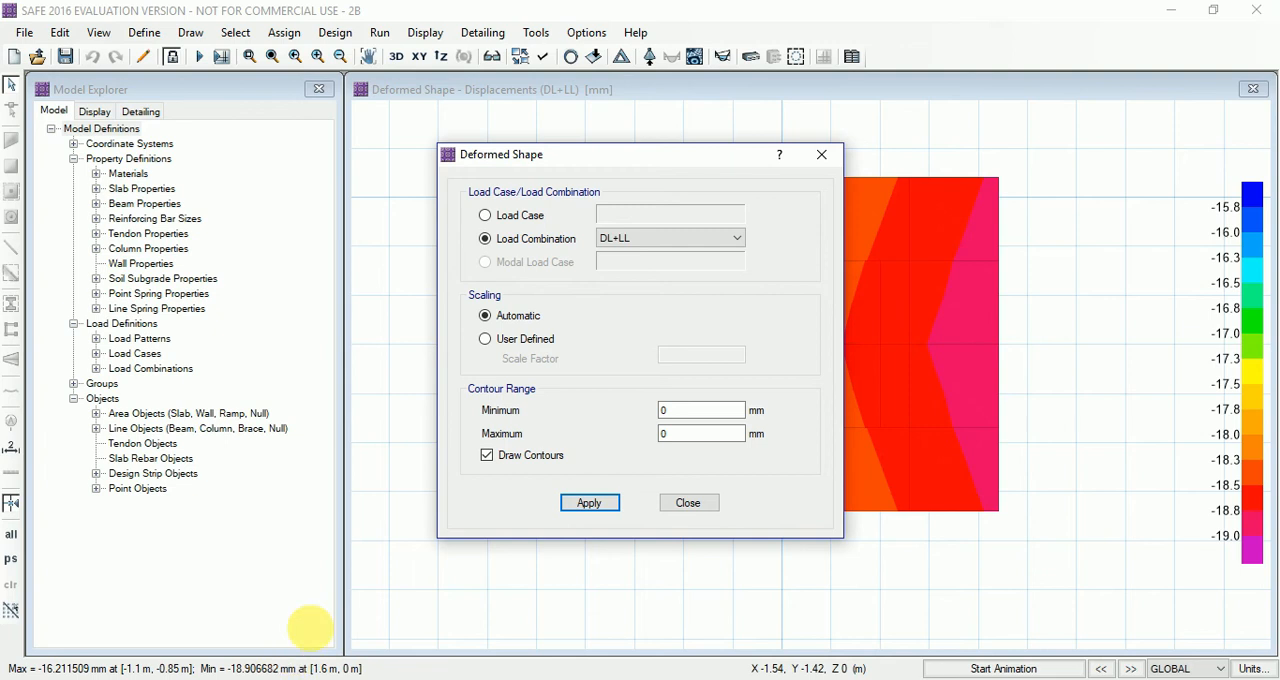
click(688, 503)
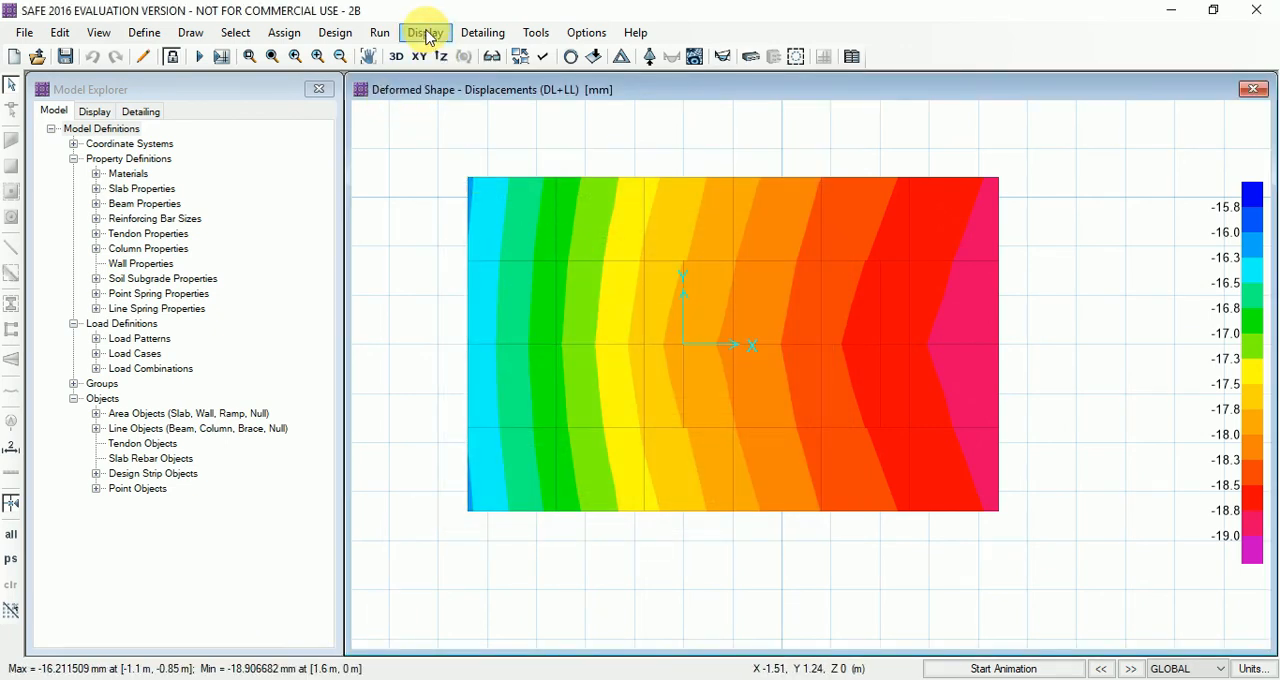
Display the soil pressure contours on the deformed shape for DL+LL and inspect the values across the footing
click(425, 34)
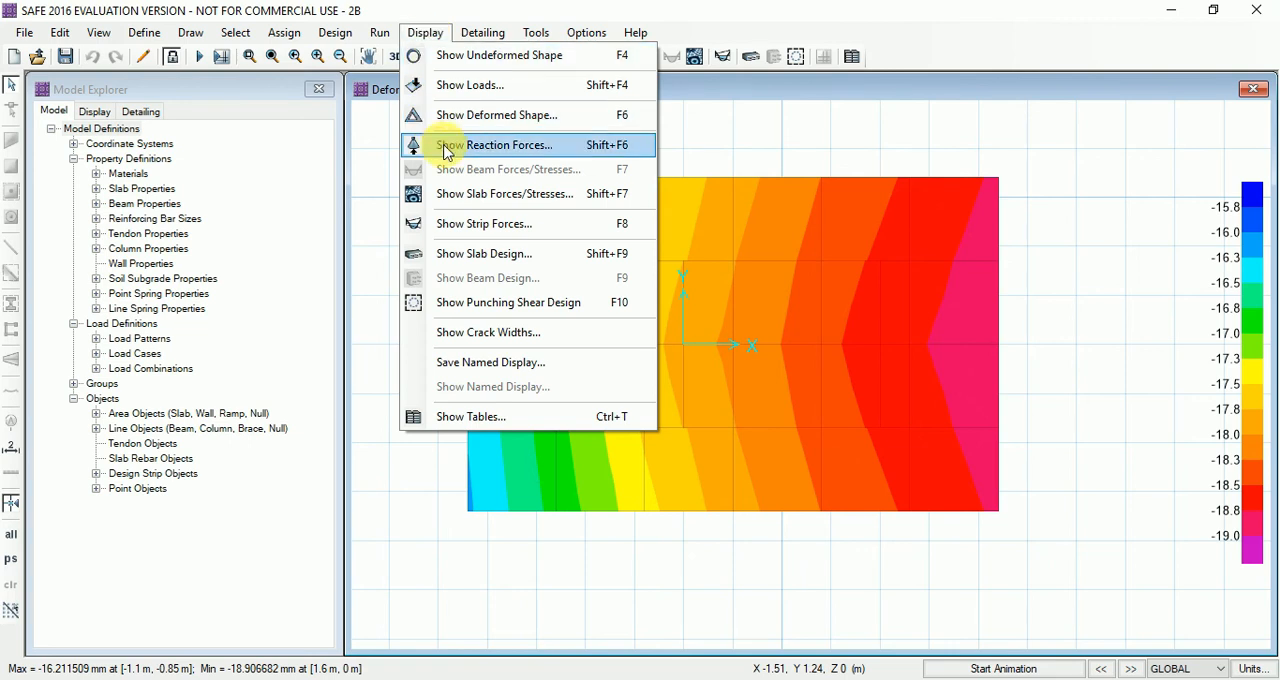
click(521, 146)
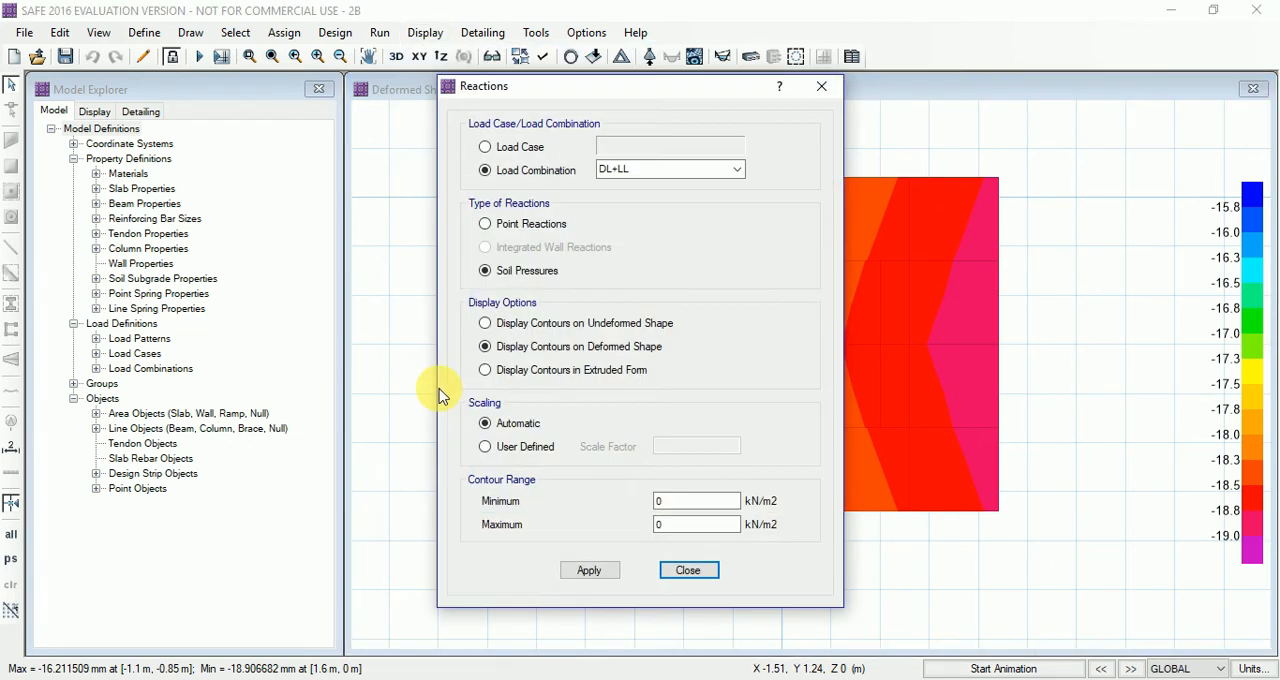
click(590, 570)
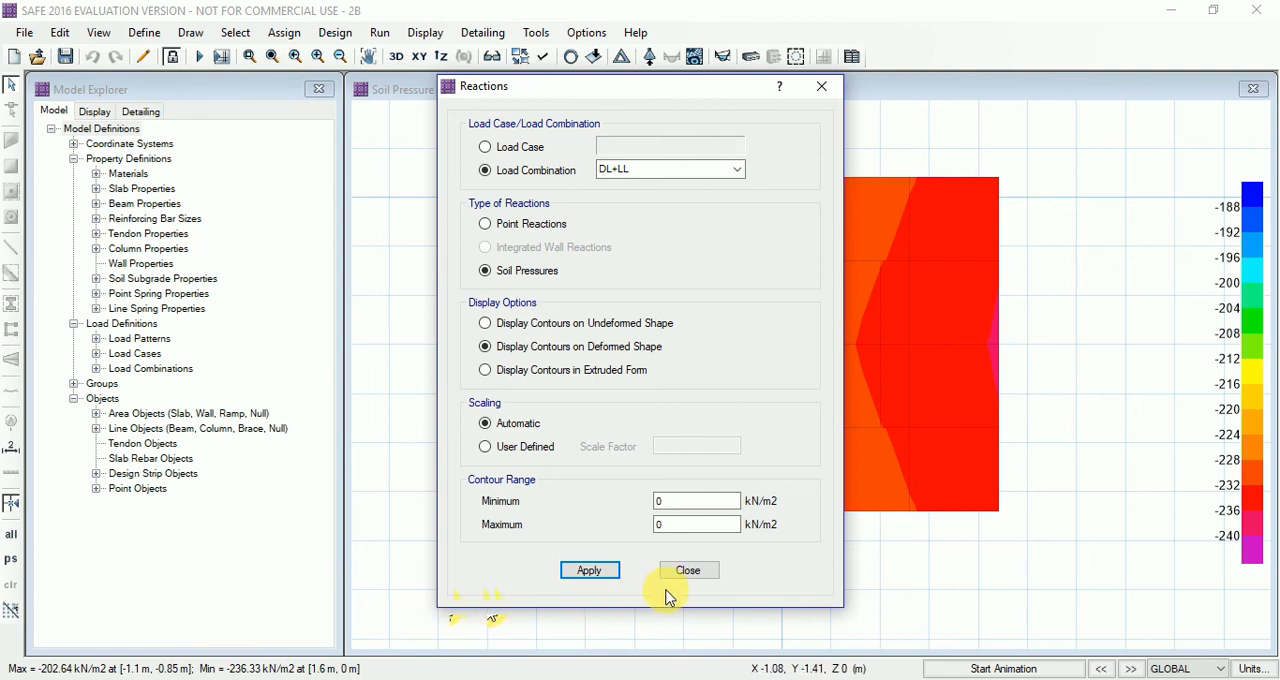
click(697, 570)
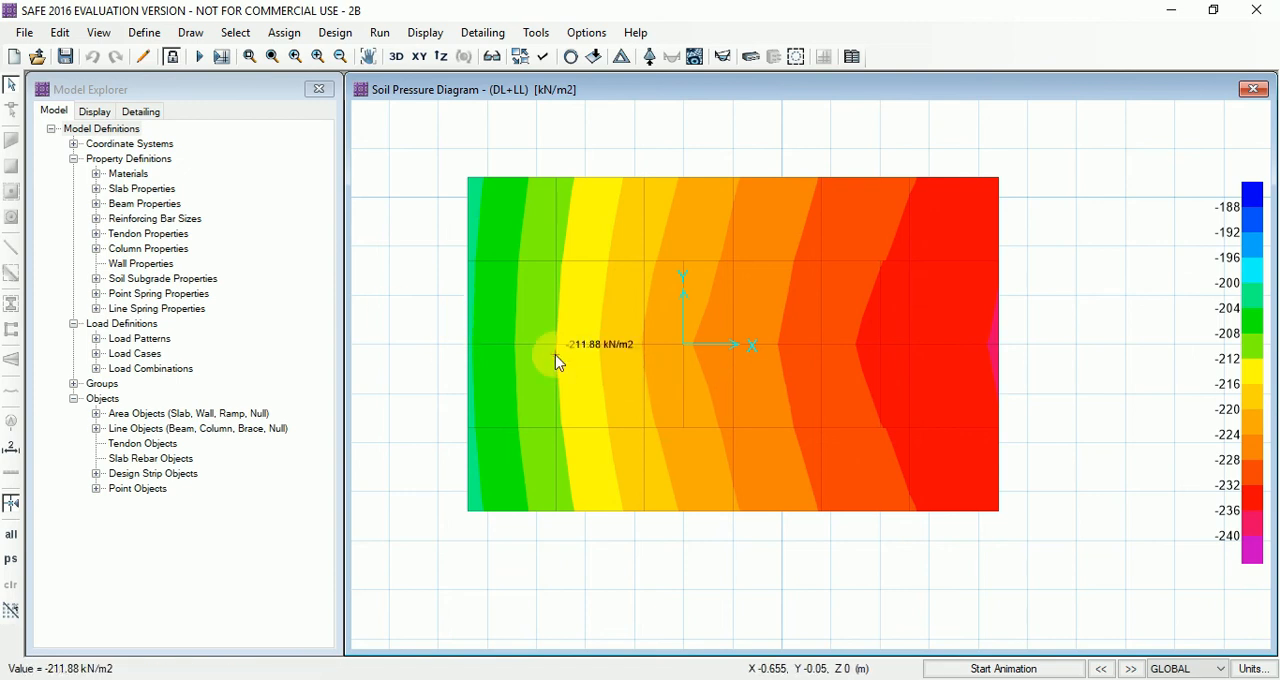
Unlock the model, deleting its results, and change slab property S350 to the name S400 with a thickness of 400 mm
click(172, 56)
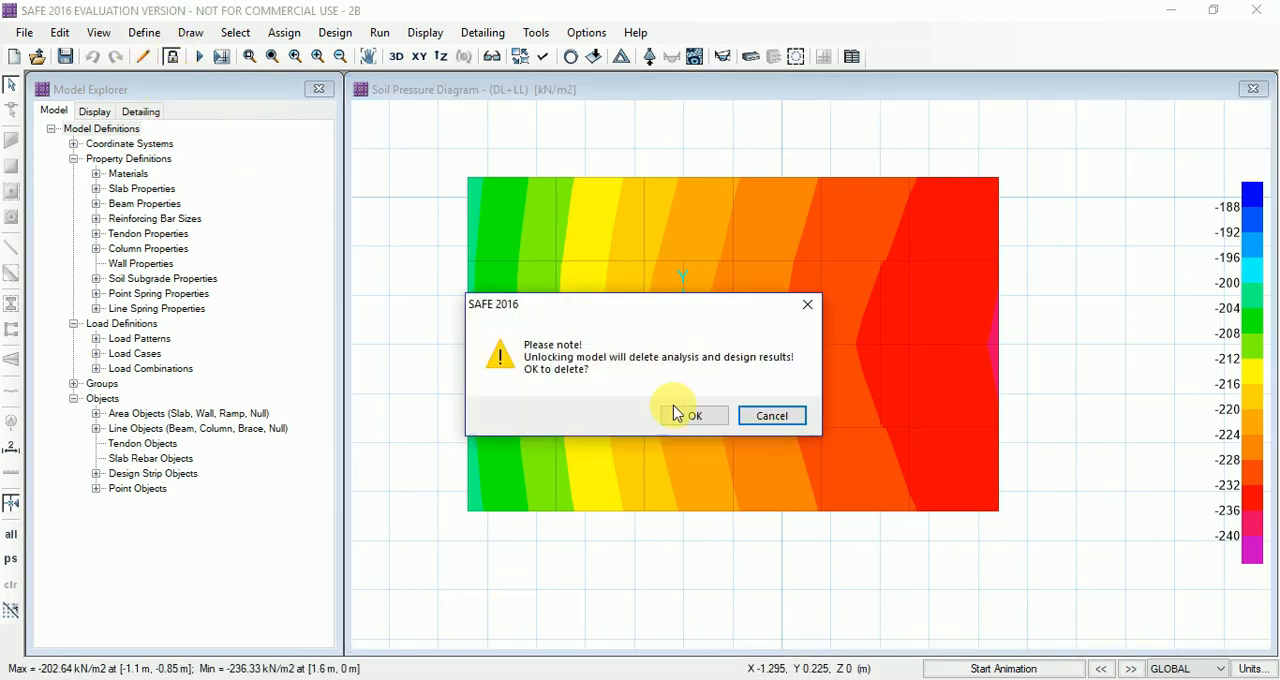
click(688, 415)
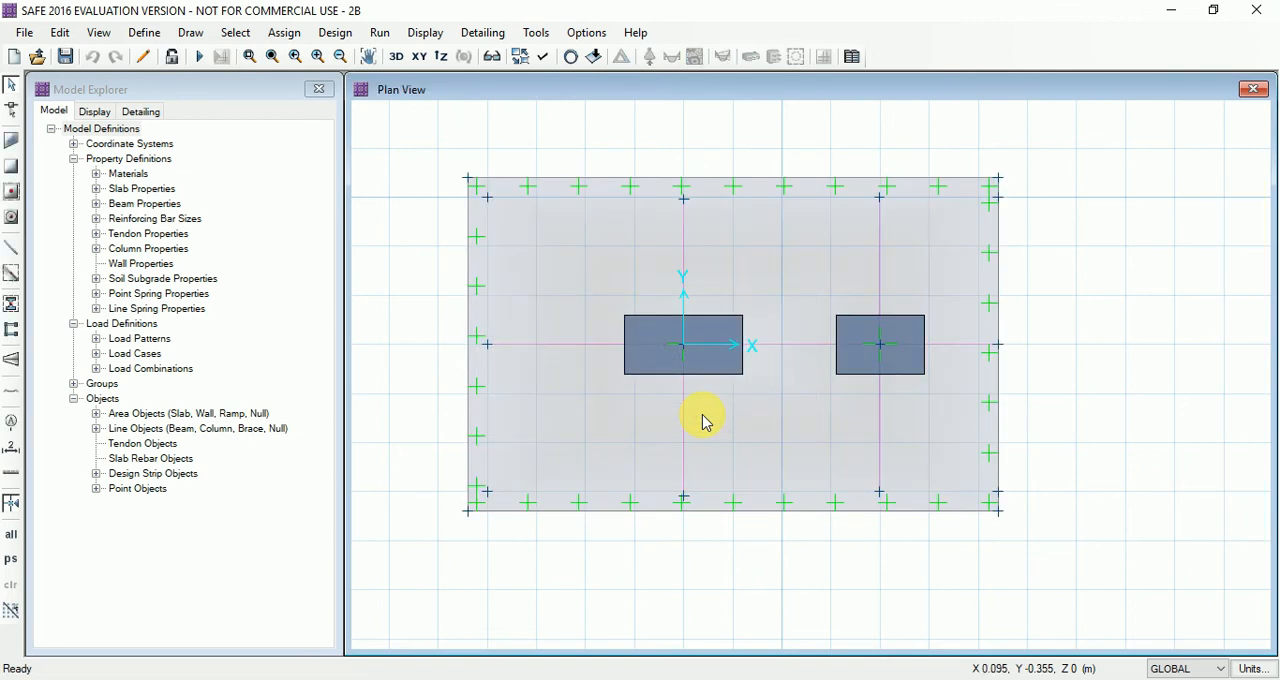
click(144, 32)
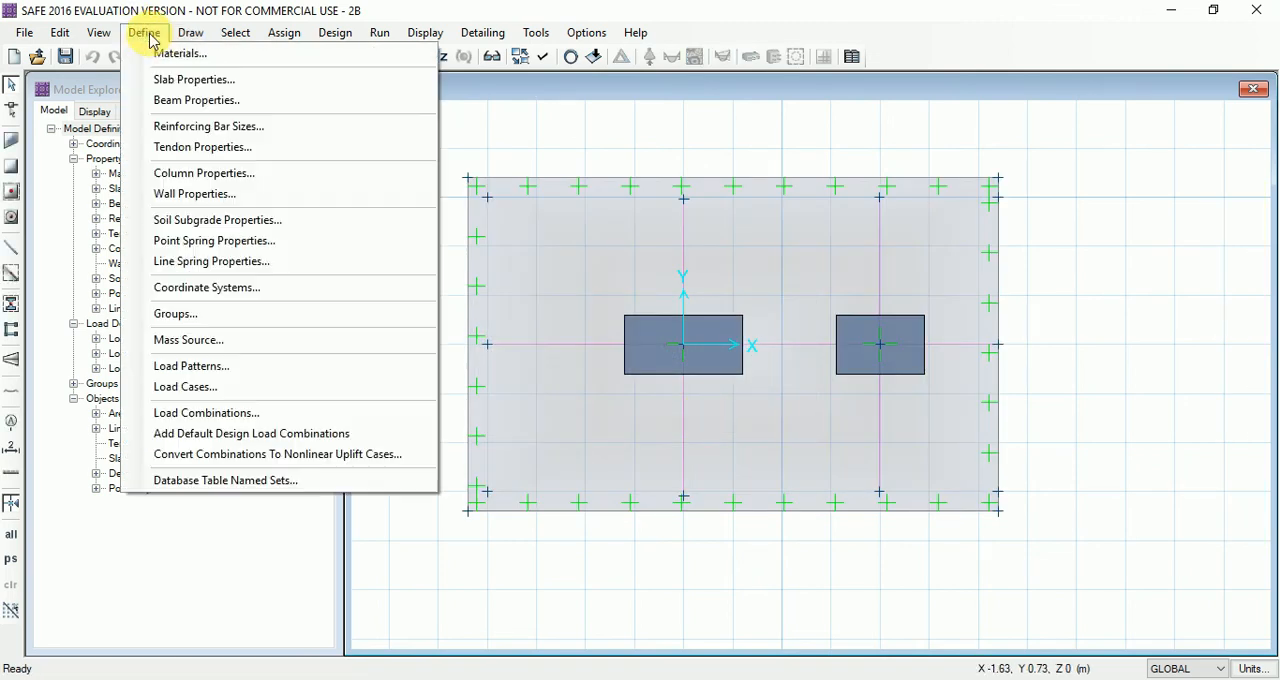
click(183, 80)
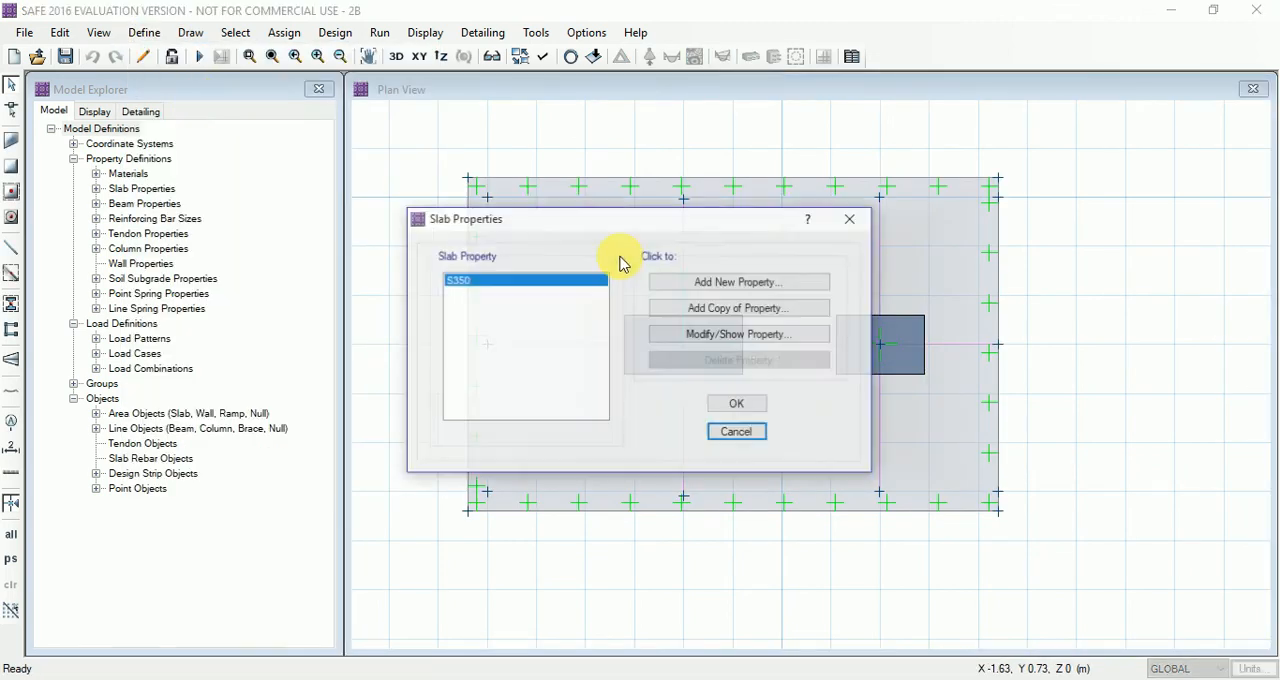
click(726, 336)
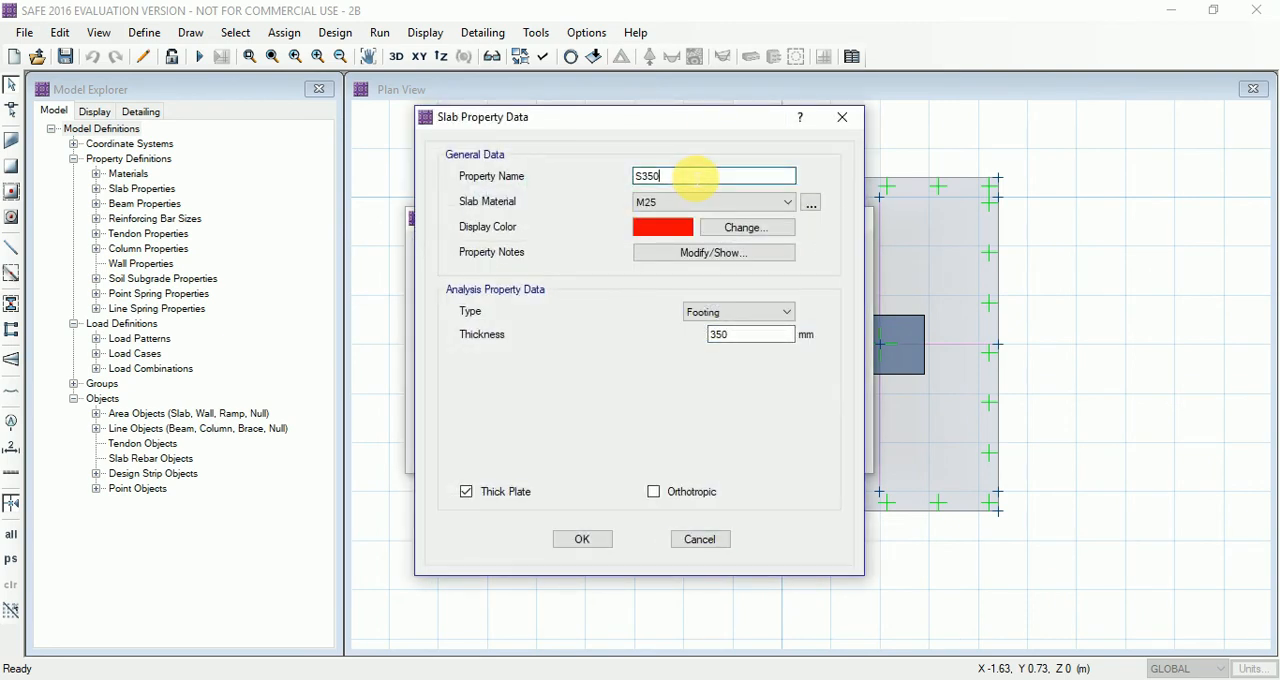
text(S400)
click(745, 338)
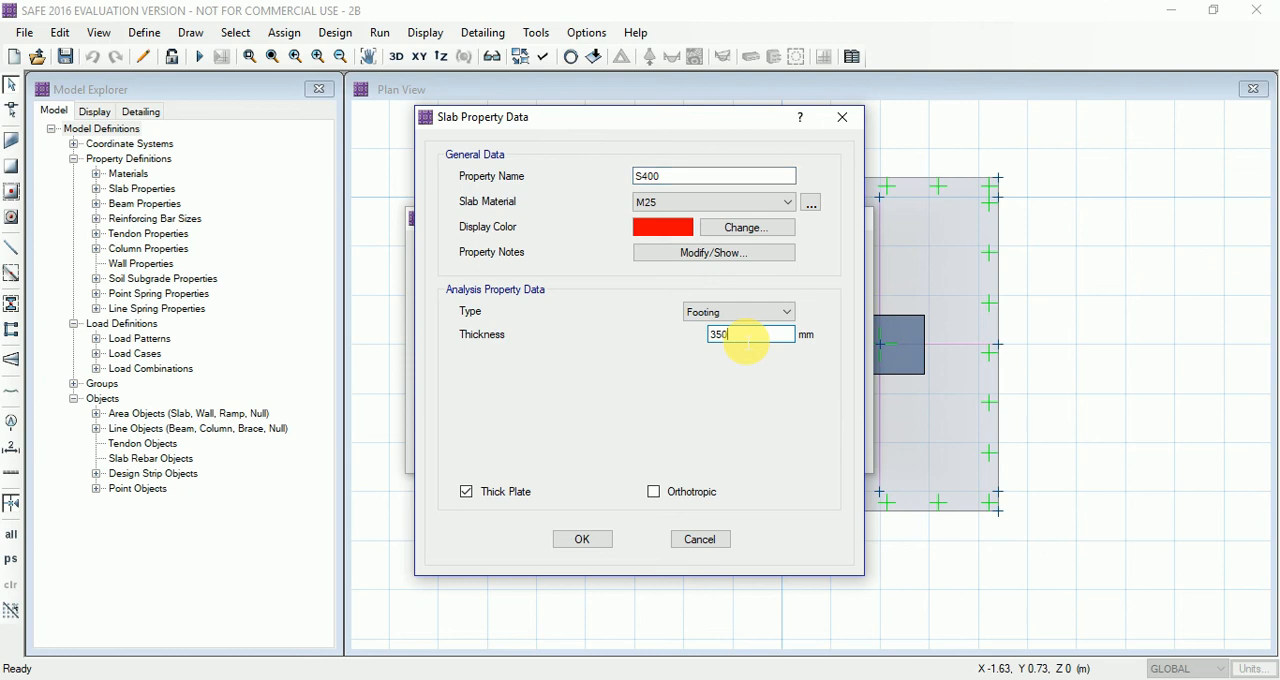
text(400)
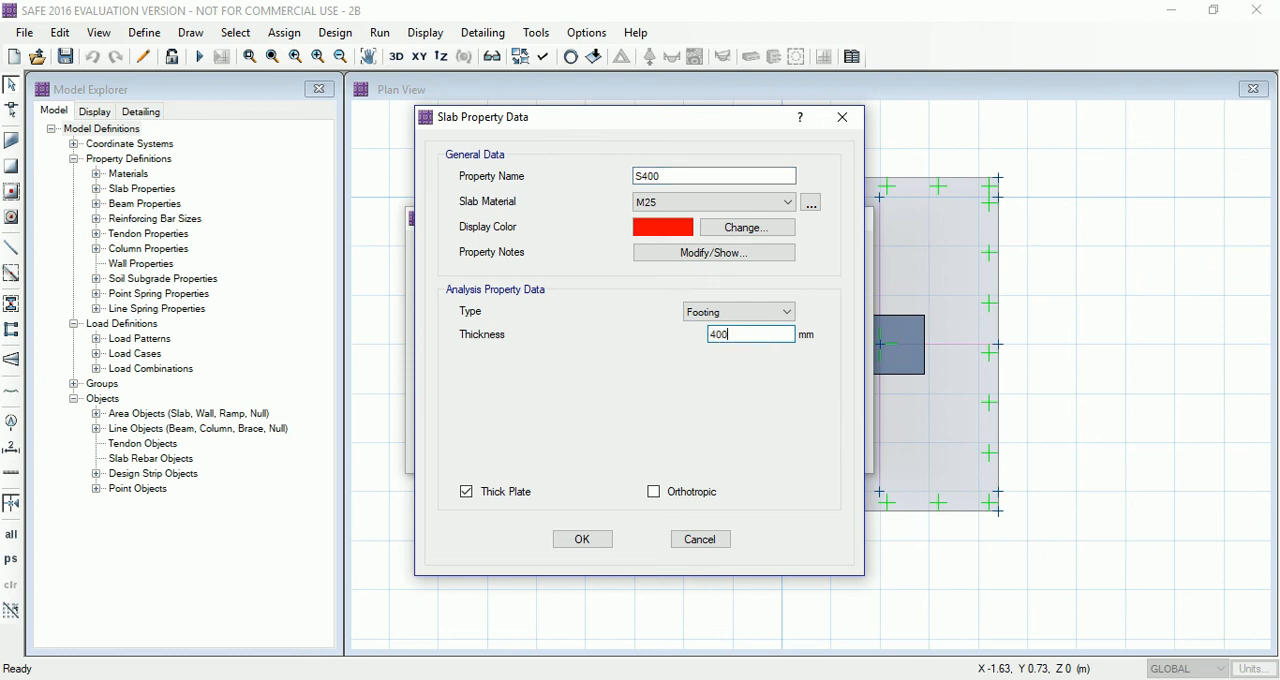
click(584, 541)
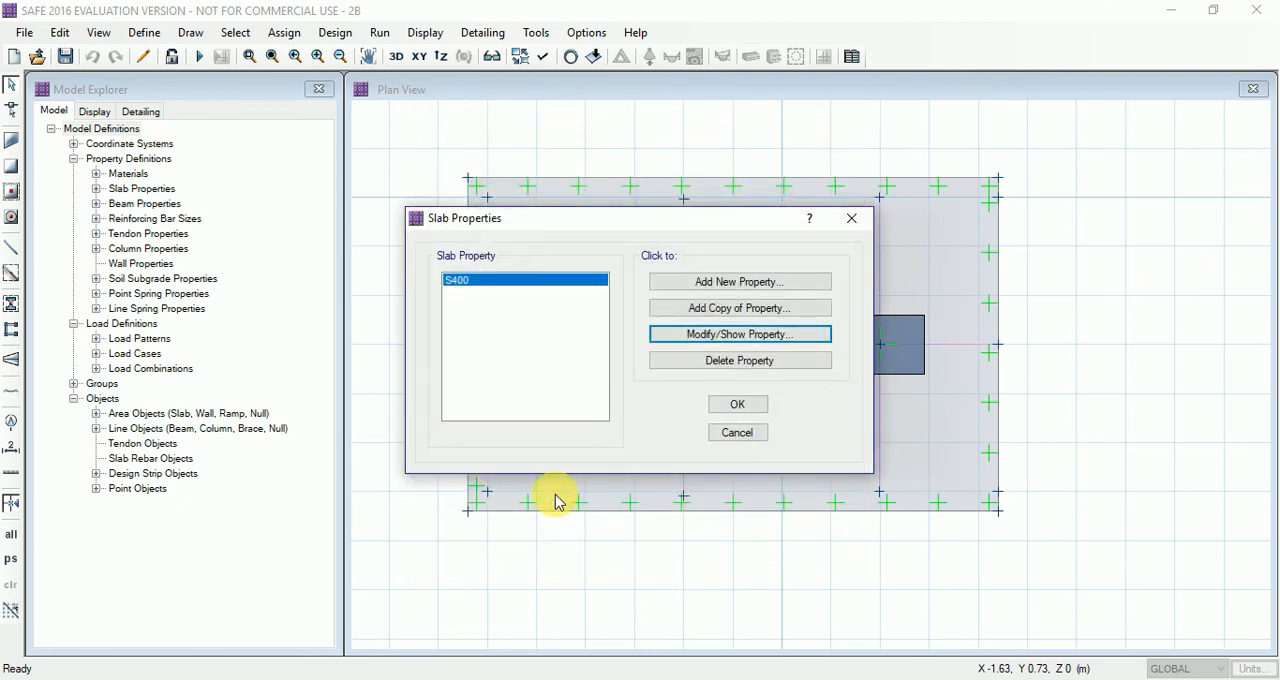
click(737, 405)
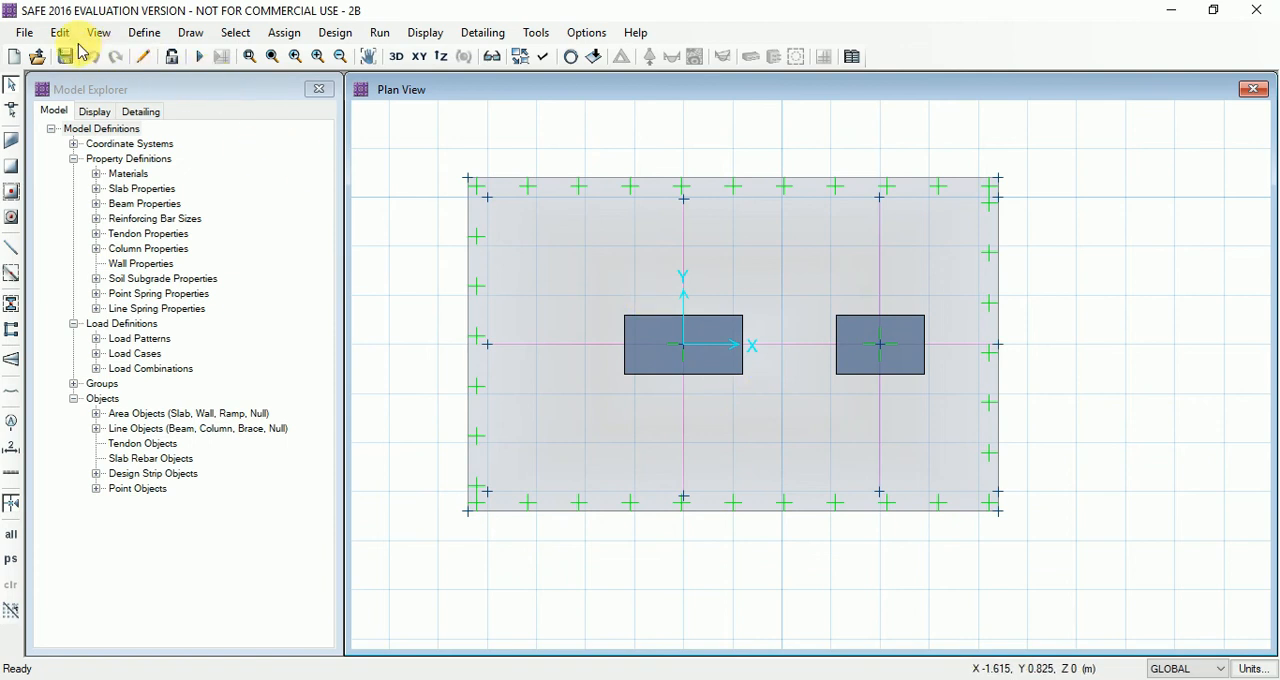
Save the model and rerun the analysis and design with the 400 mm thick footing
click(62, 57)
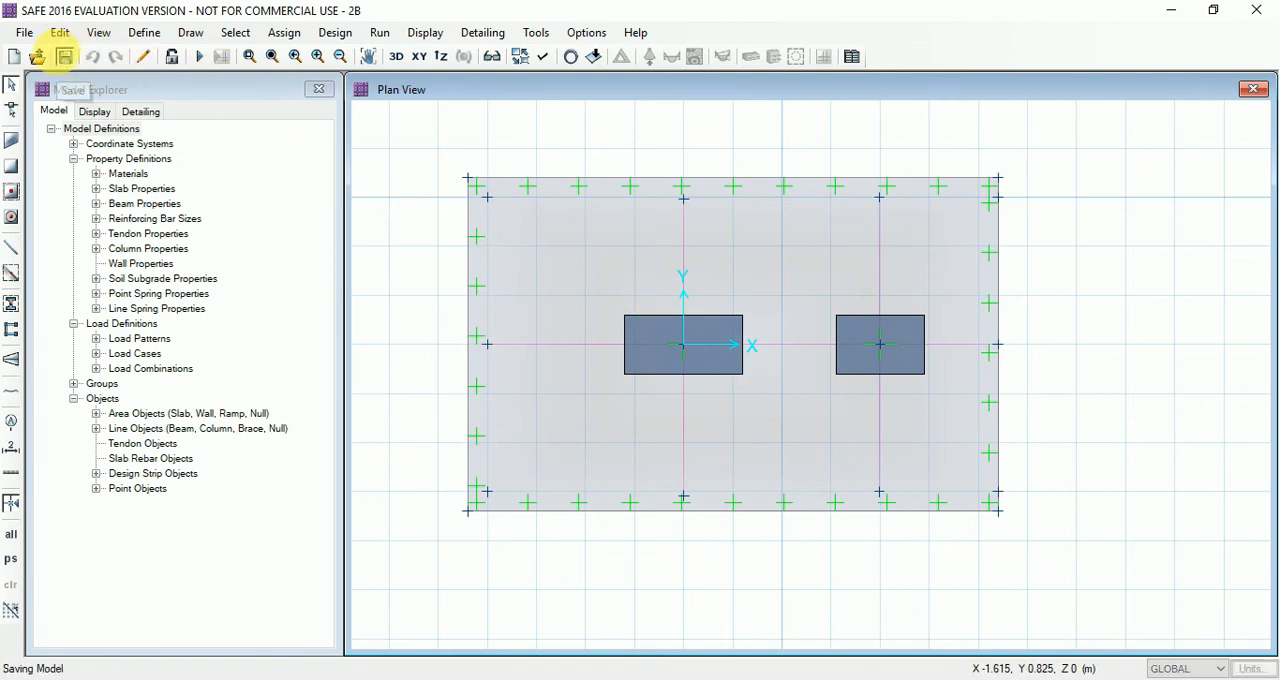
click(379, 32)
click(440, 80)
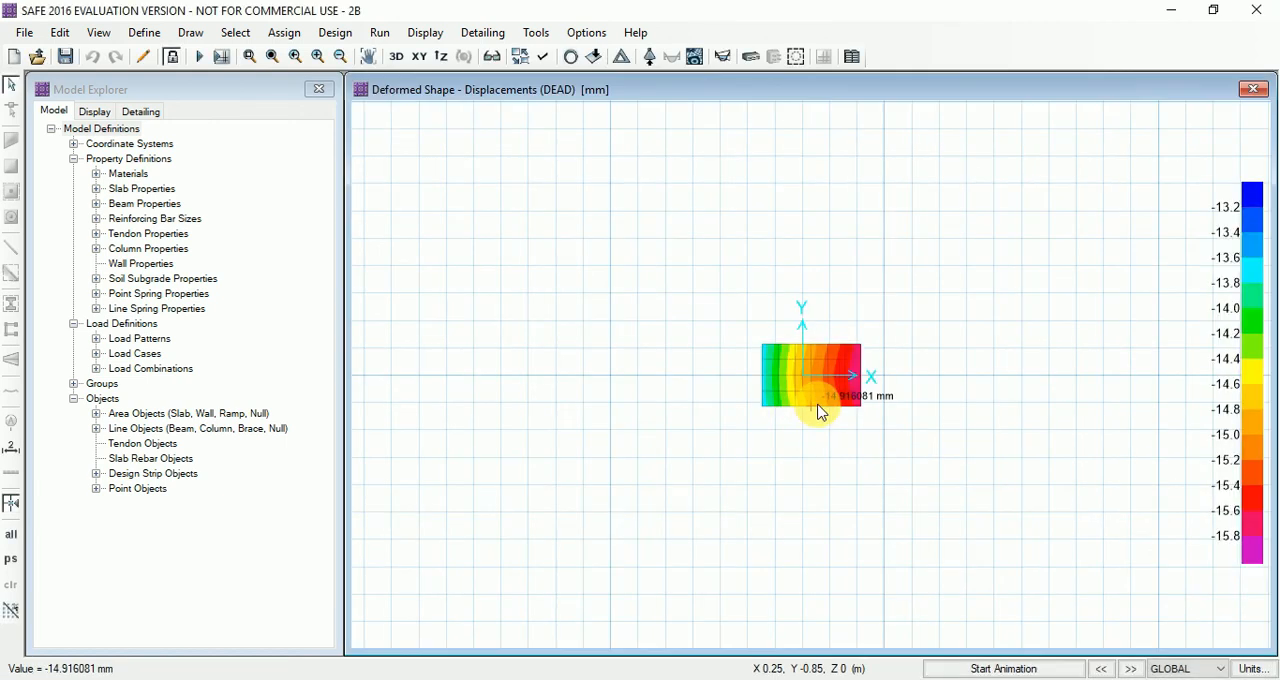
Display the punching shear design of the 400 mm footing and inspect the capacity ratios at both columns
scroll(828, 390, up, 5)
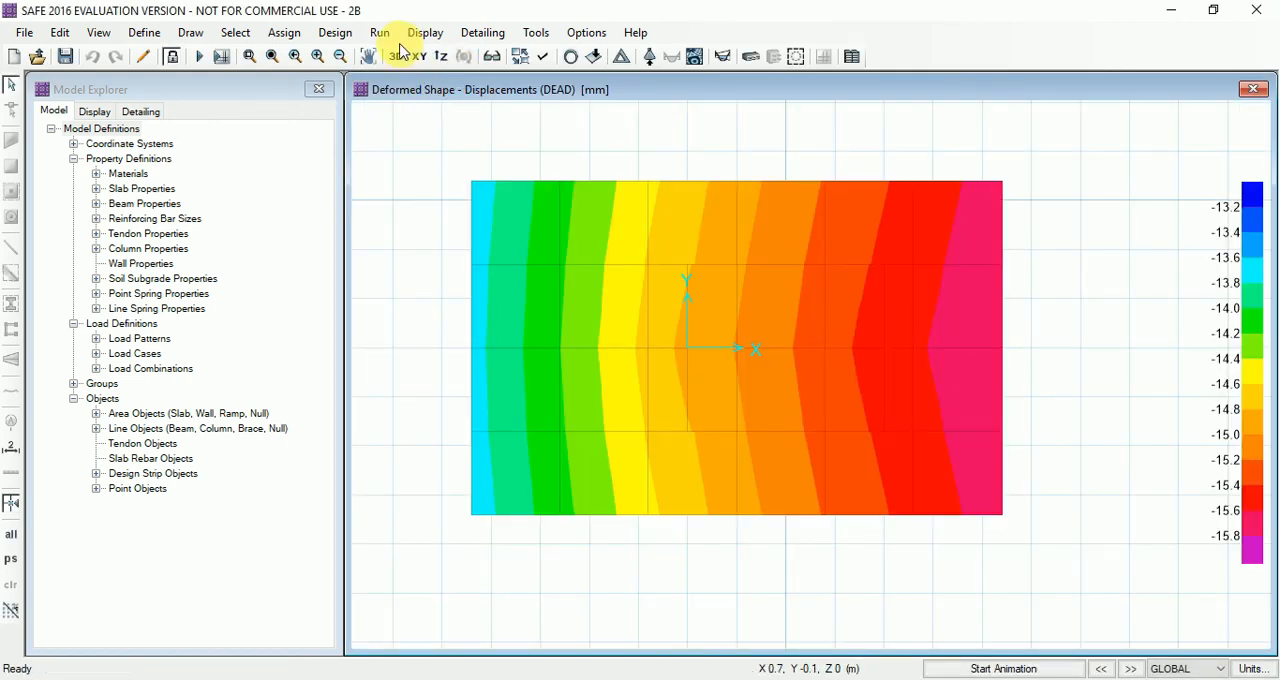
click(426, 34)
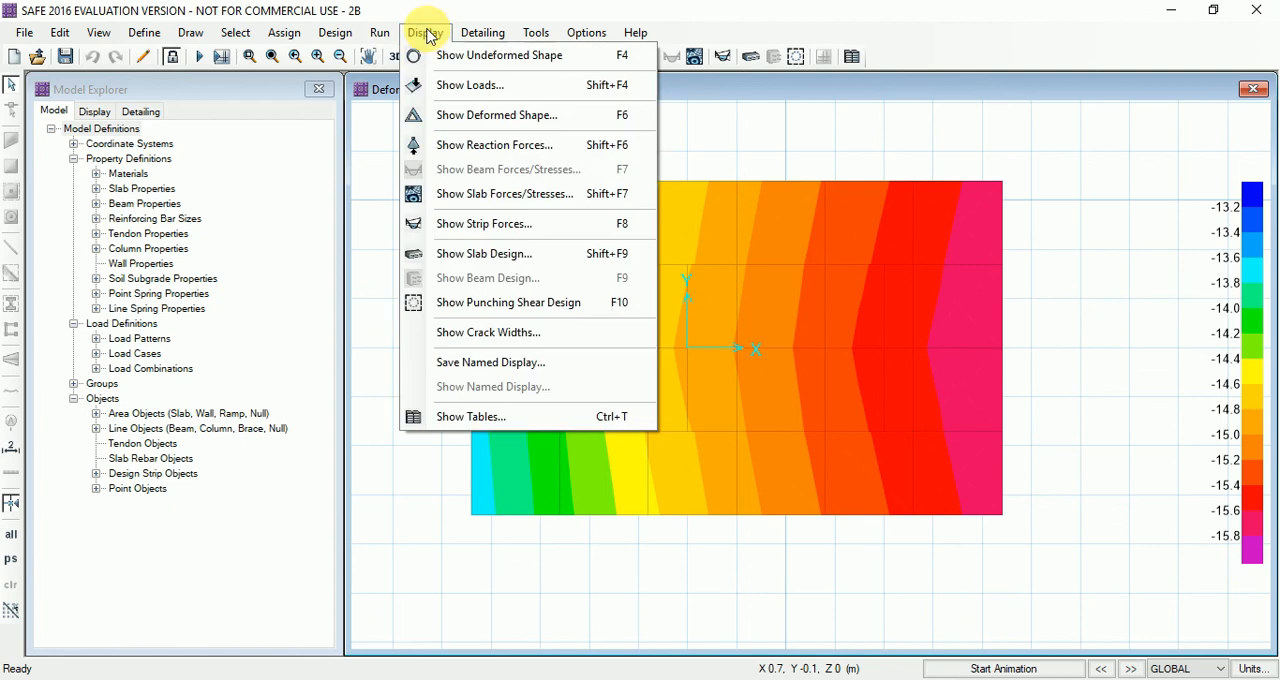
click(556, 312)
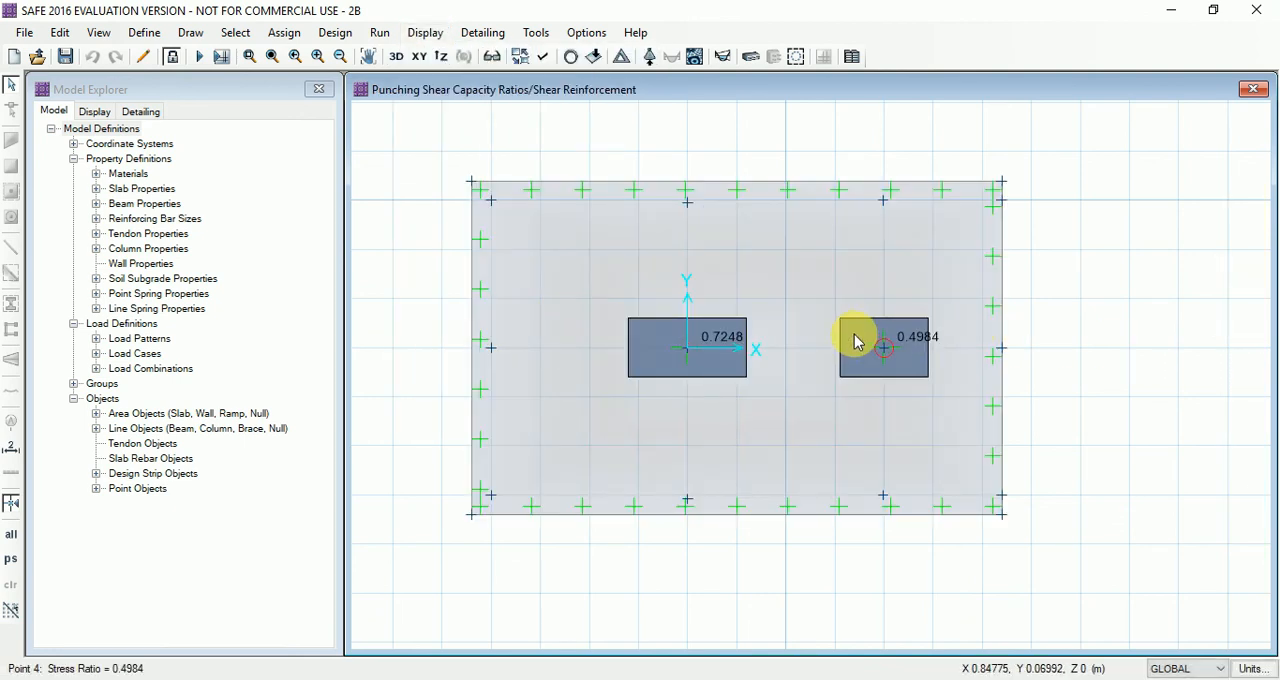
scroll(852, 339, up, 2)
scroll(915, 355, down, 1)
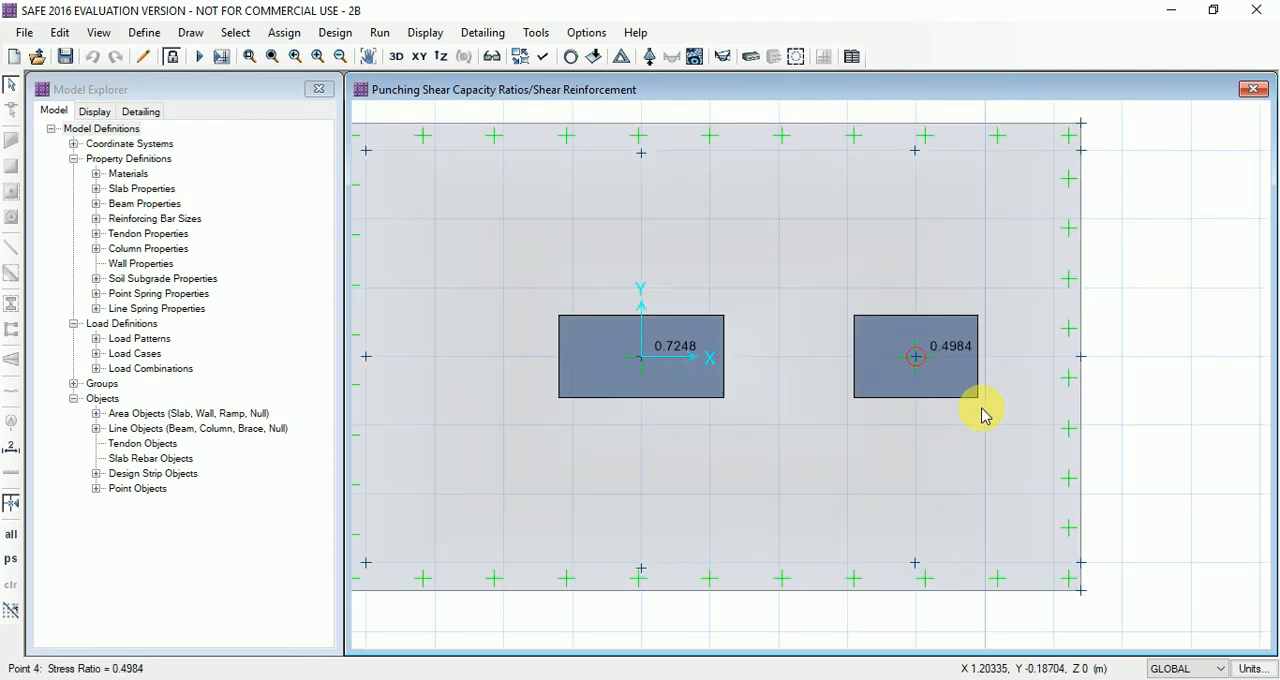
scroll(982, 415, down, 2)
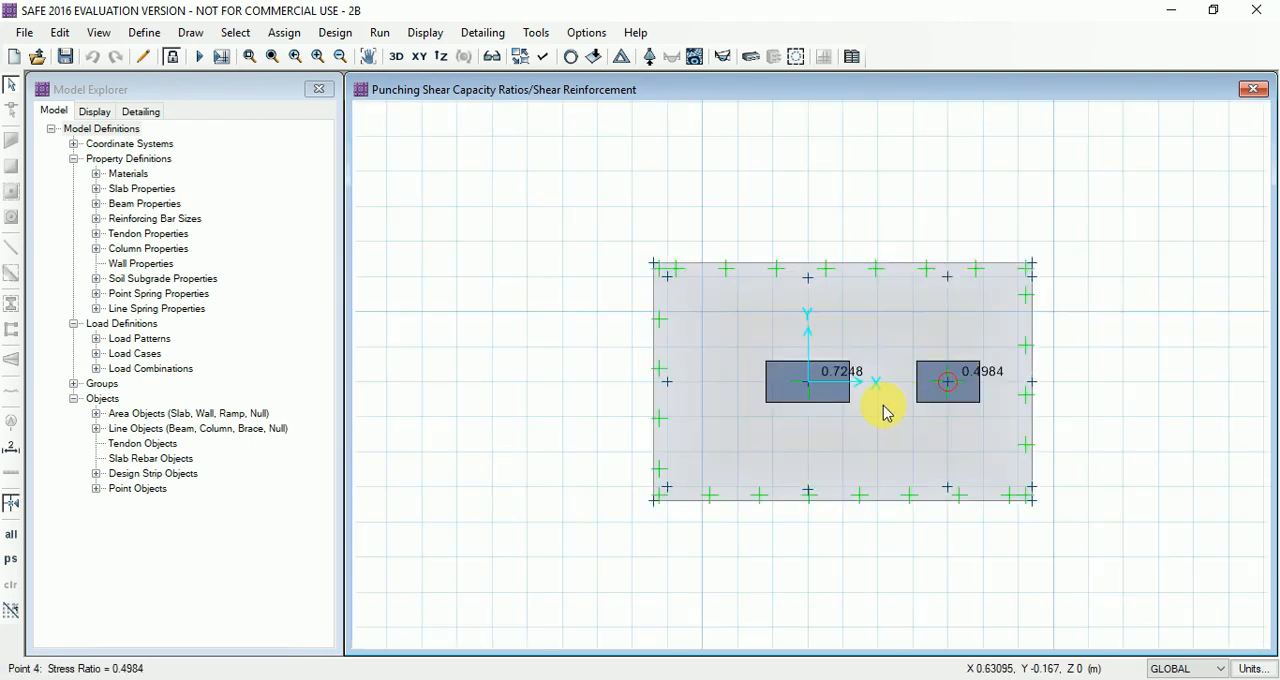